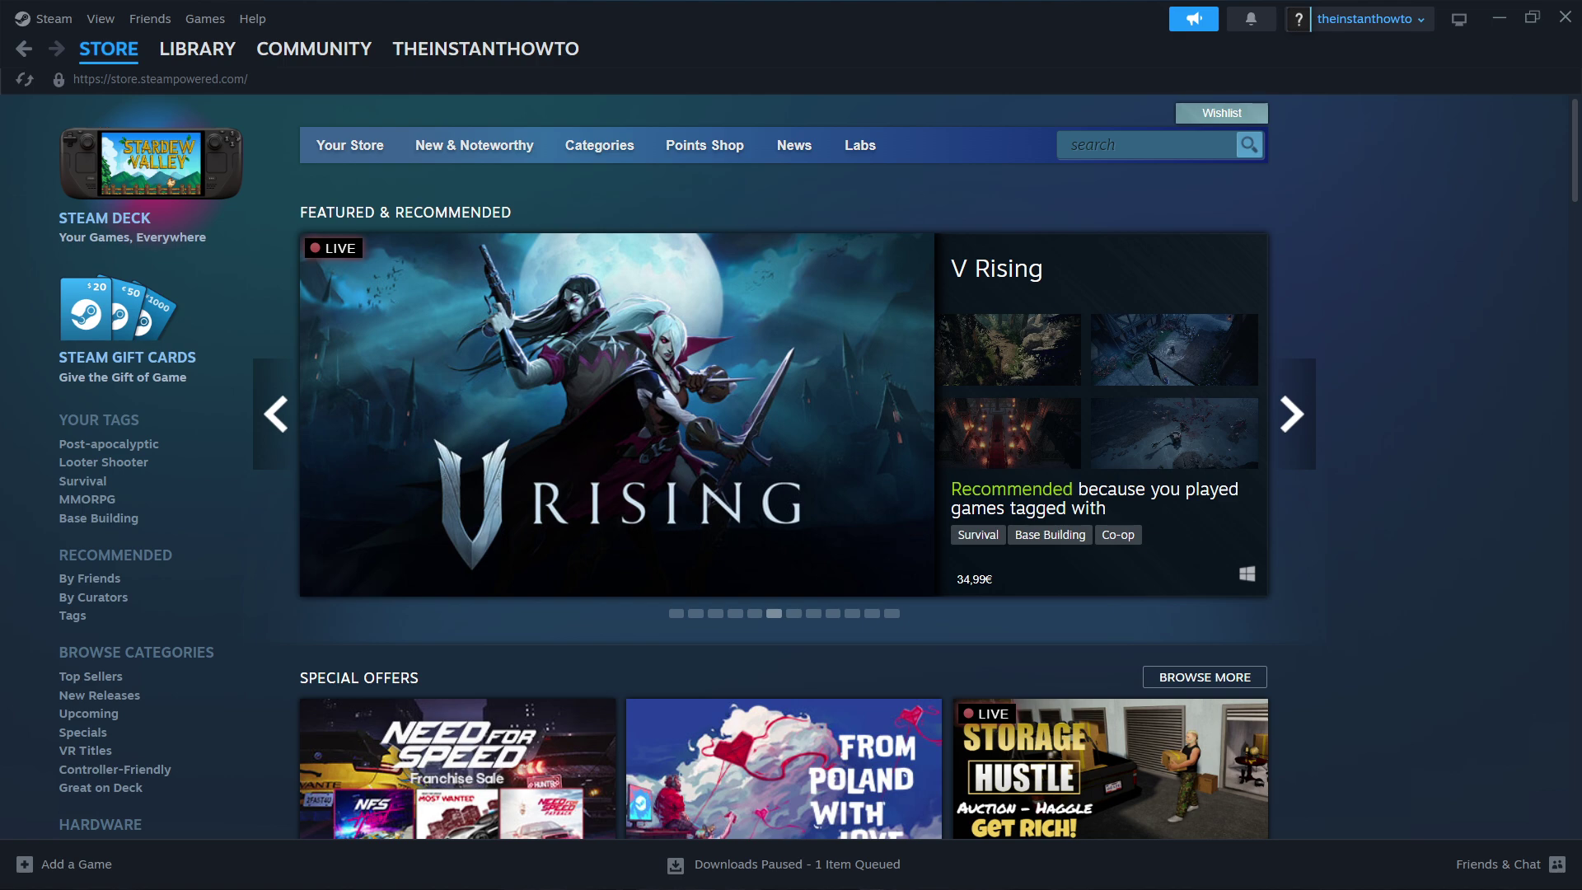
Step: Switch to the browser window, enlarge it, and open the Steam store website from the Google results for steam
key(alt+Tab)
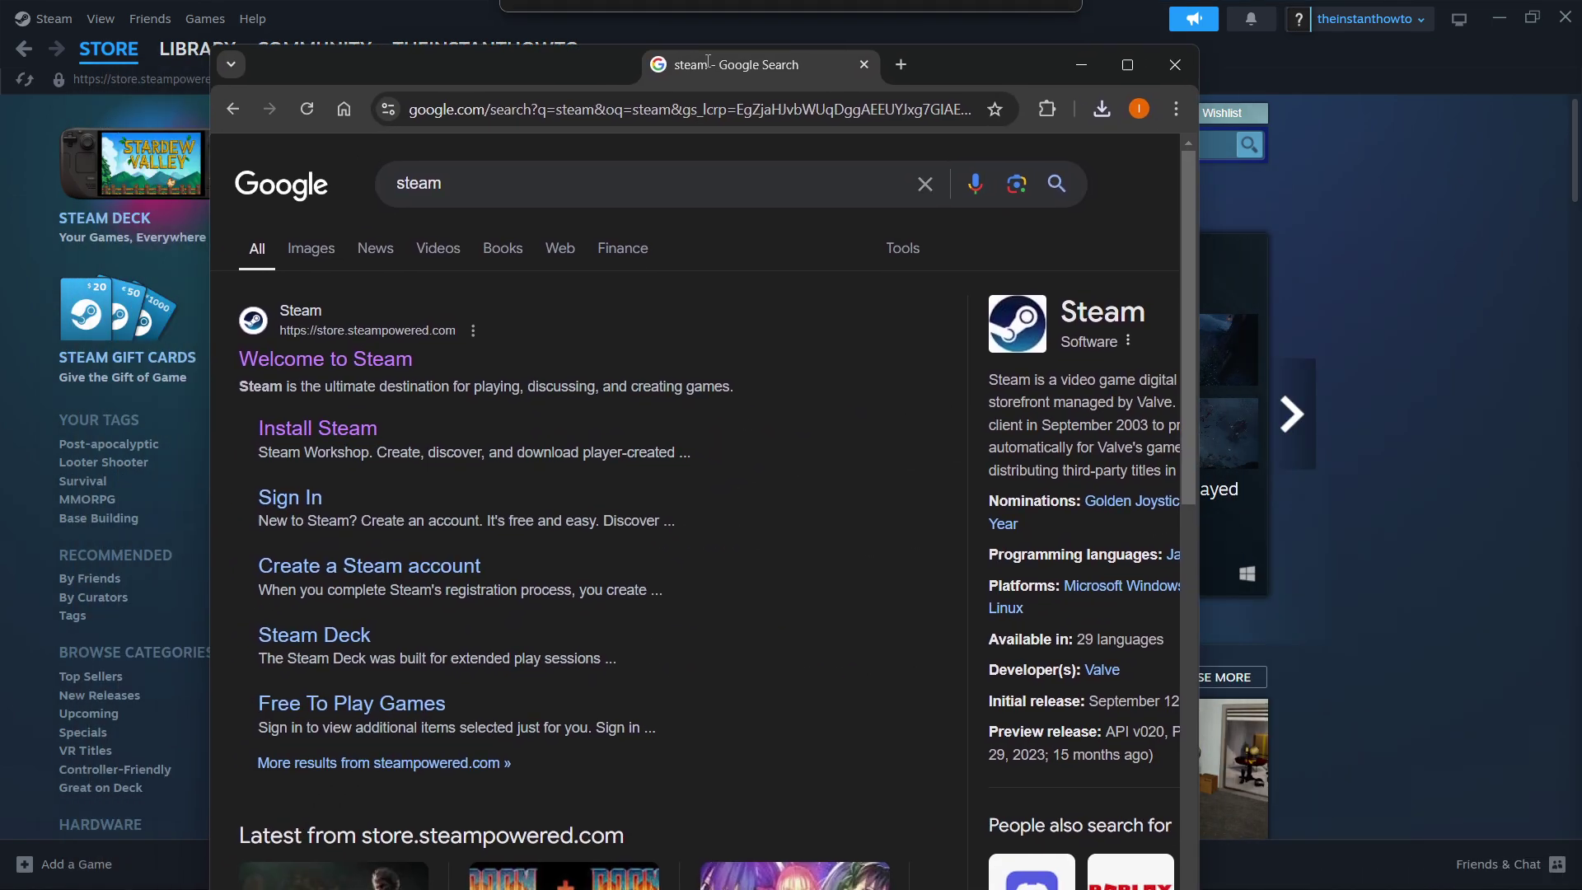
drag(706, 61, 763, 59)
drag(1269, 306, 1432, 300)
drag(1153, 71, 1118, 72)
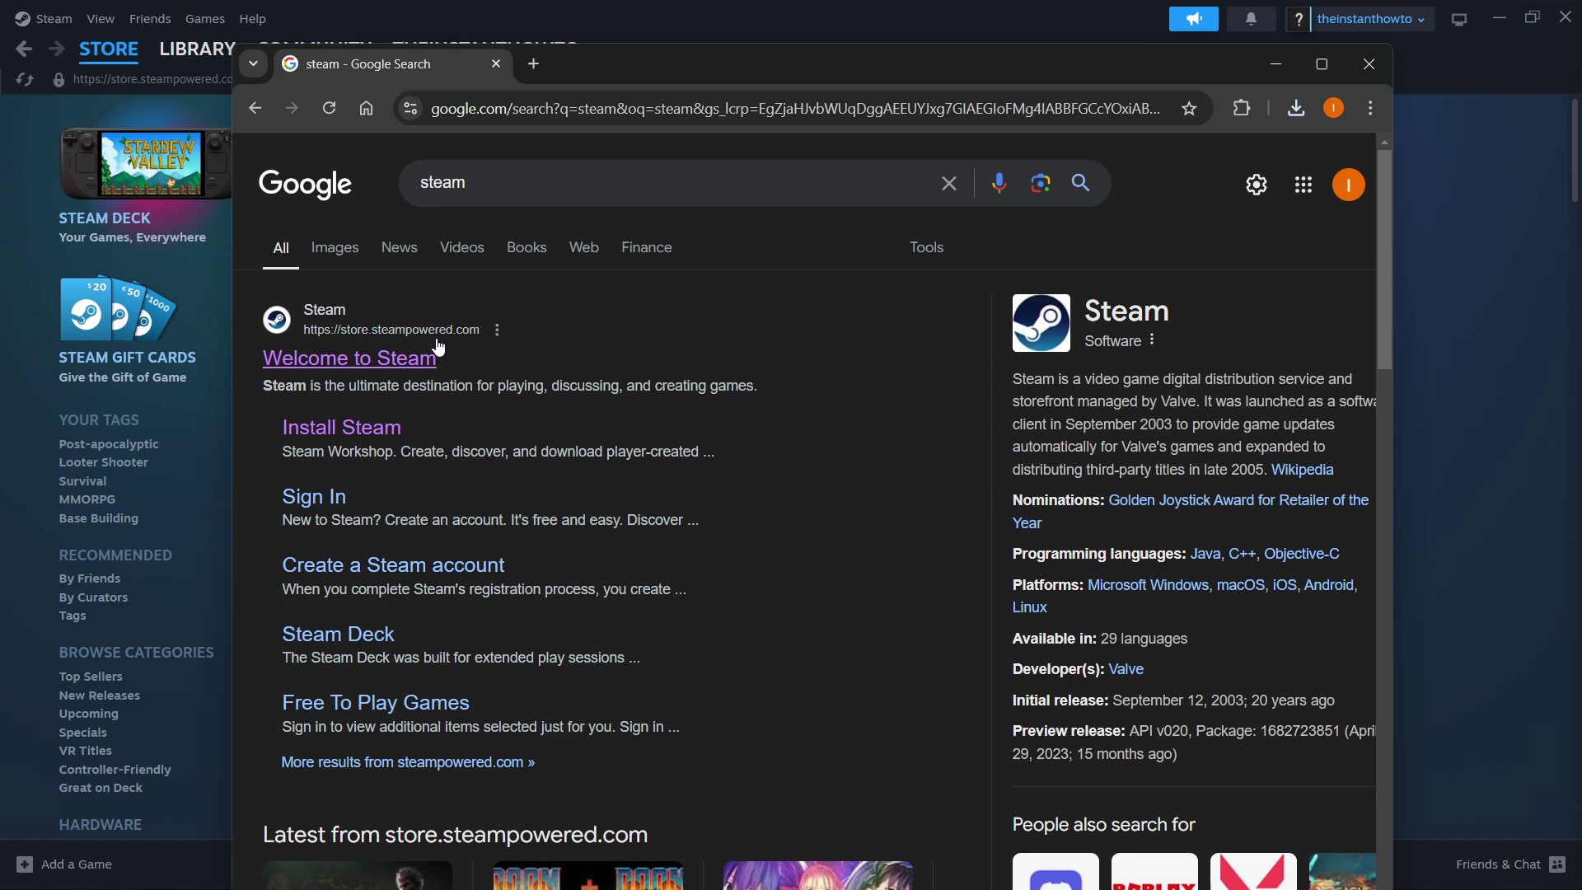
click(338, 367)
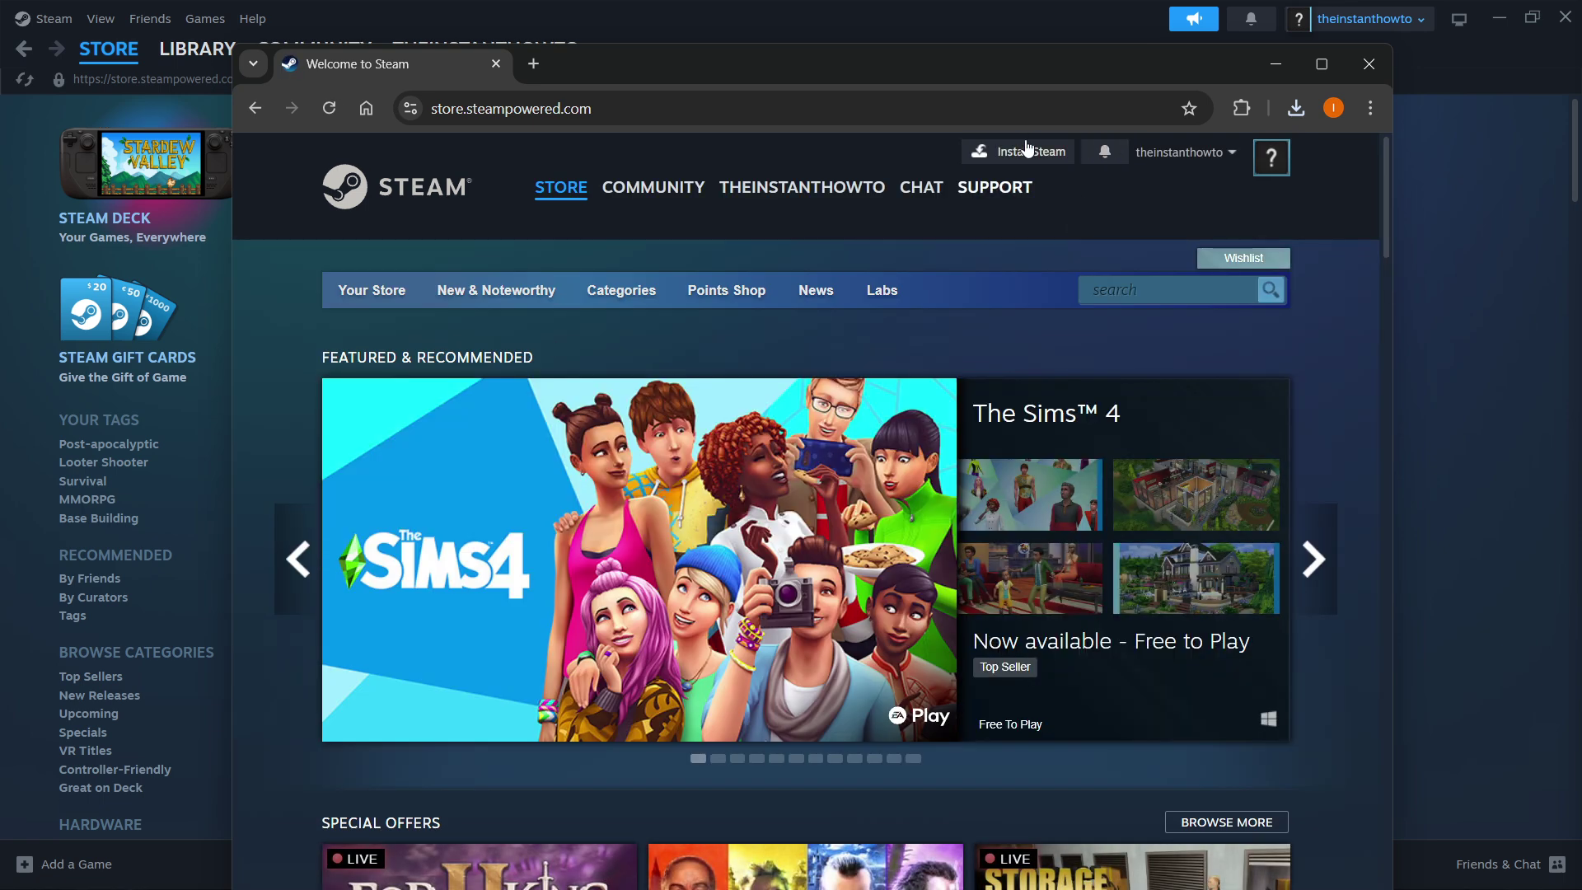
Step: Download the Windows Steam installer from the site's Install Steam page and launch SteamSetup (1).exe
click(1020, 153)
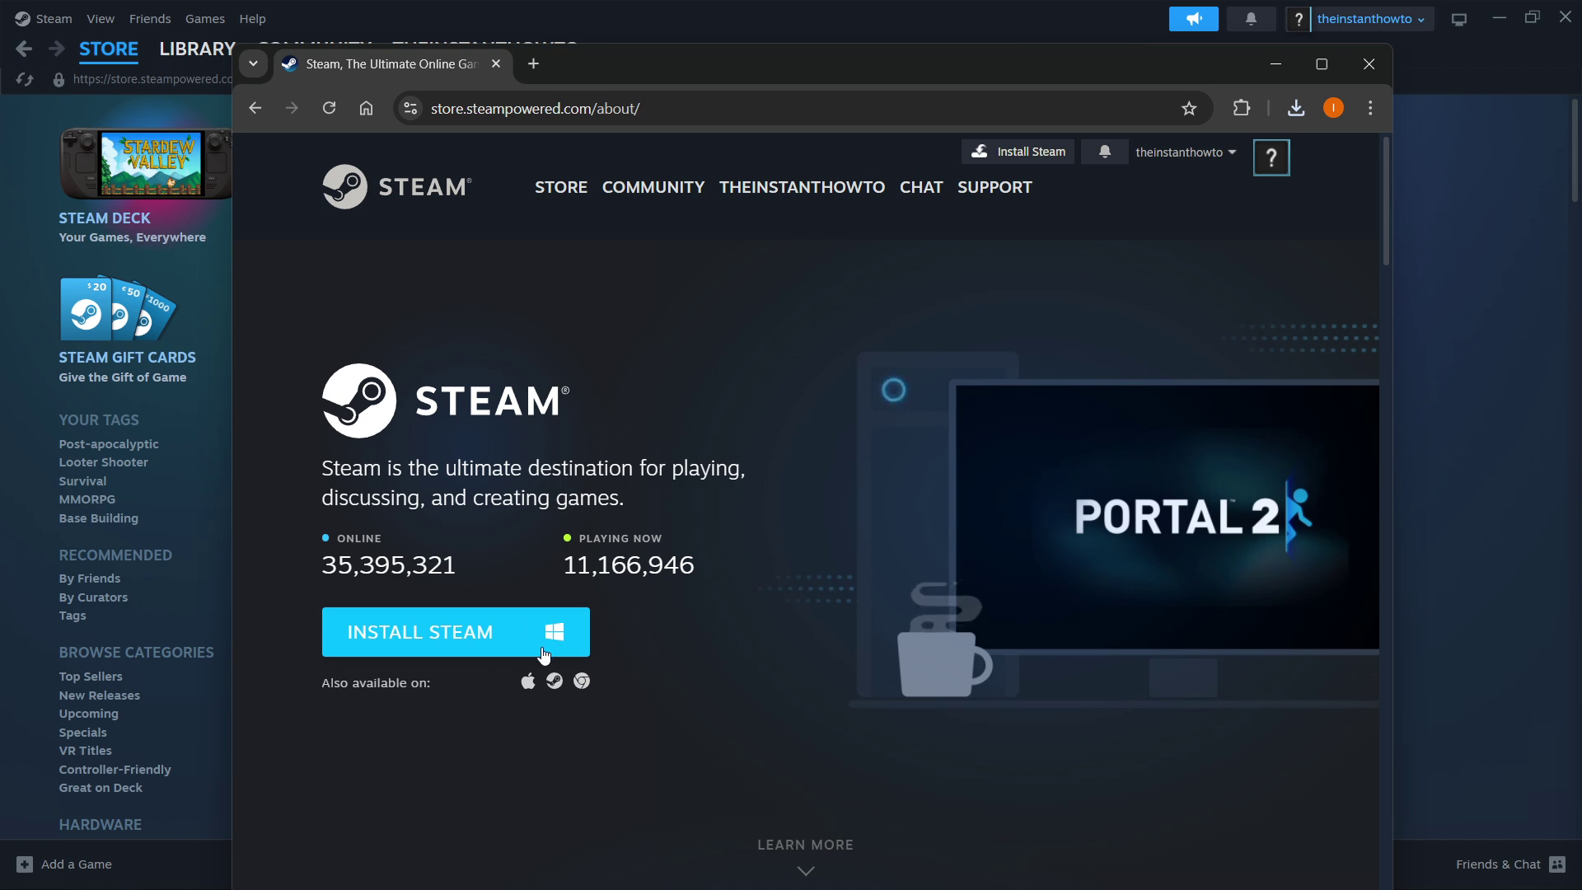
click(526, 642)
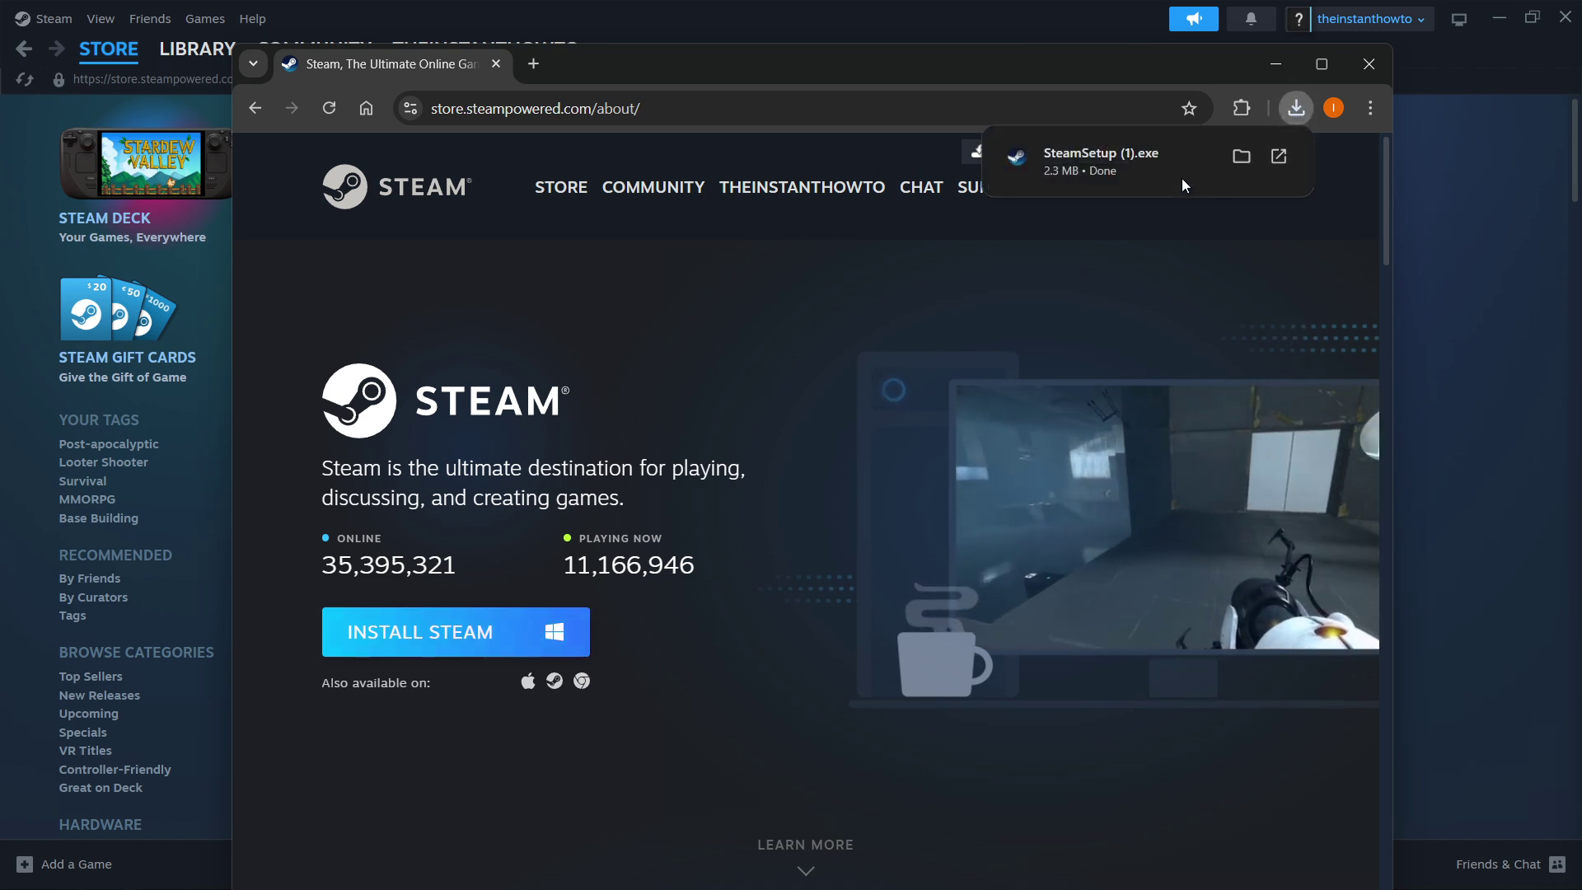
click(1125, 161)
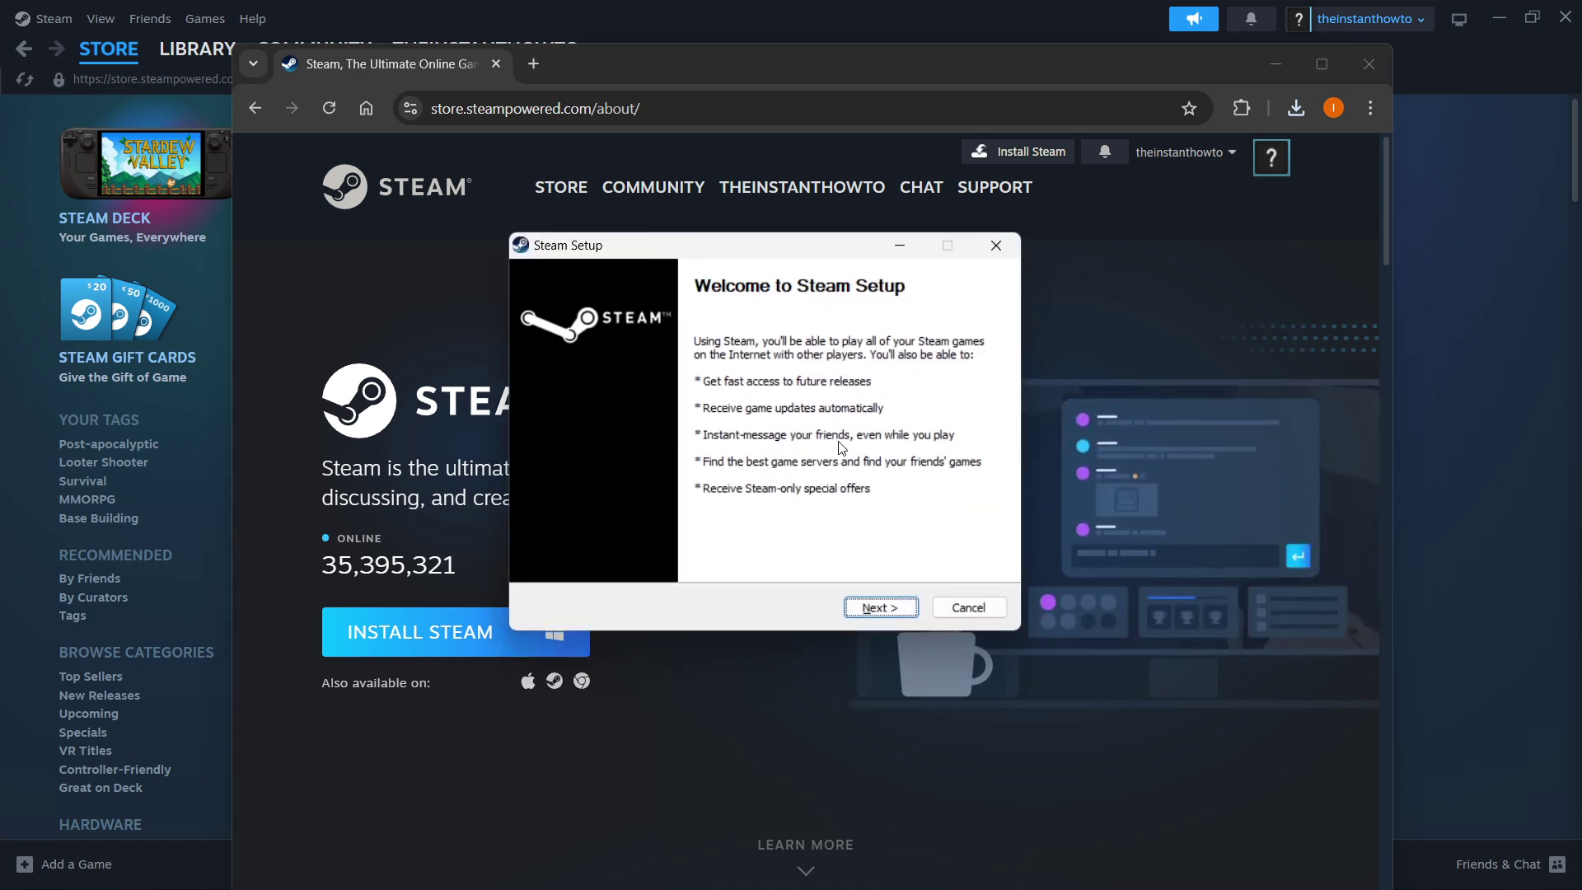
Step: Step through Steam Setup in English to examine the destination folder, and close the installer and the browser page without installing
click(877, 609)
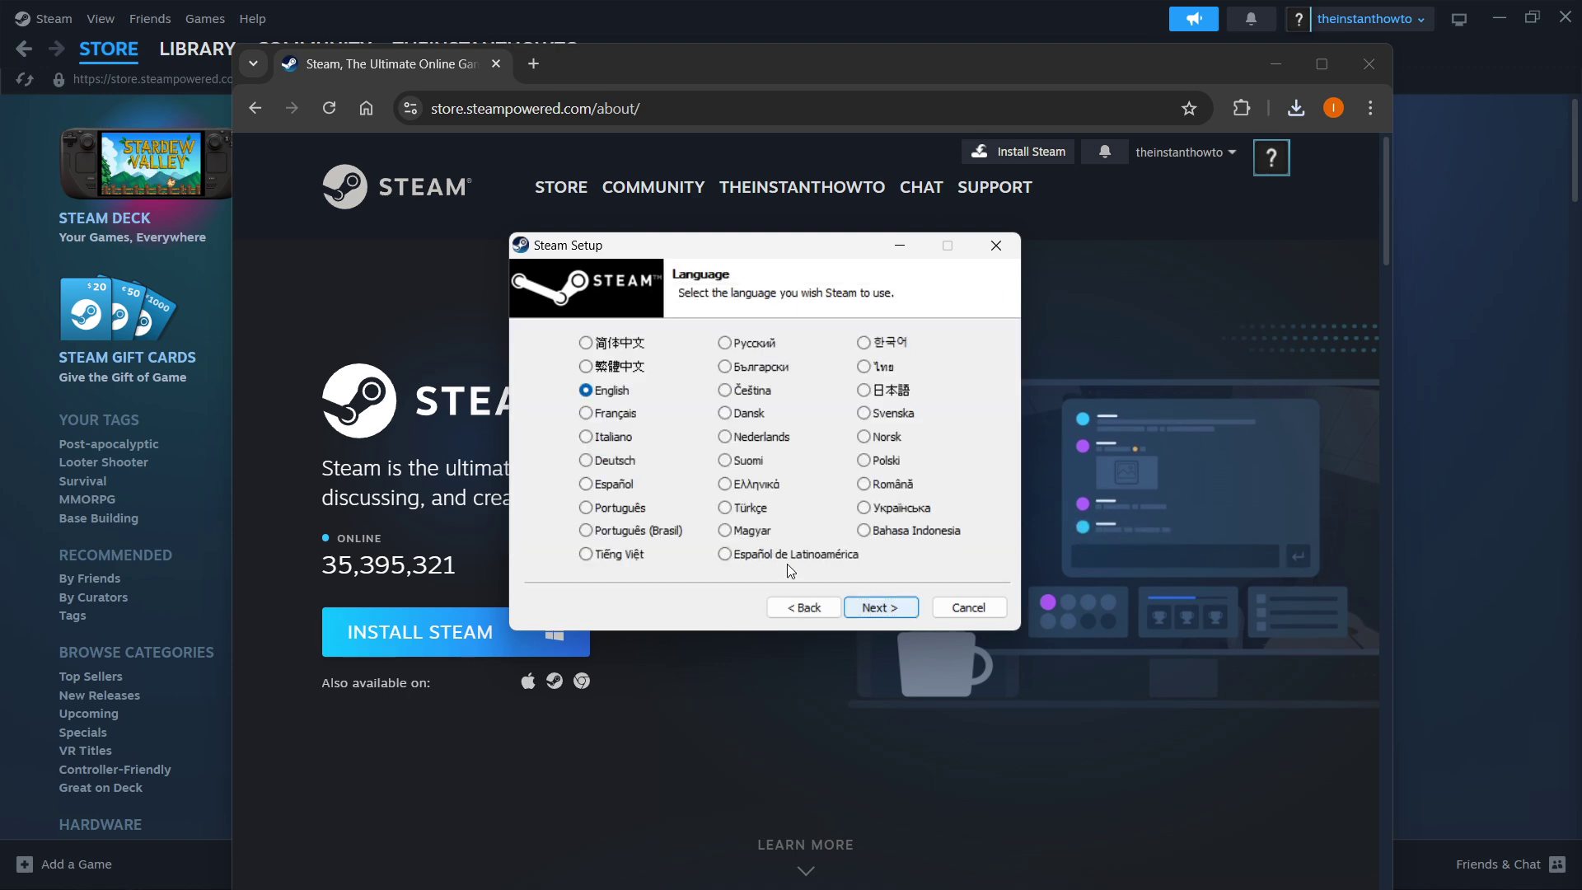
click(863, 607)
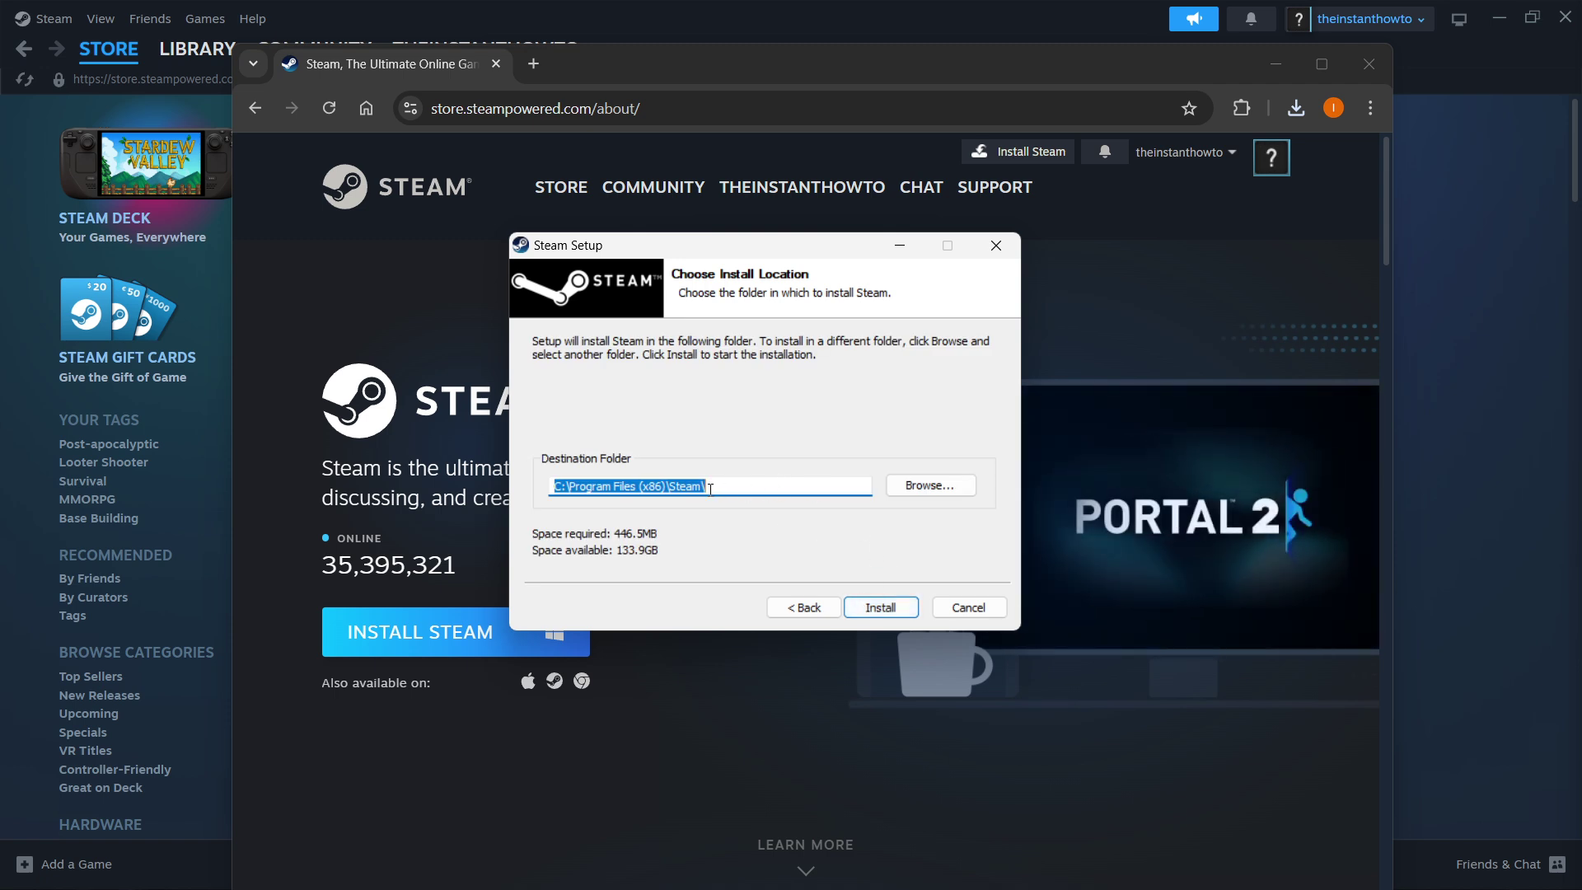
click(741, 484)
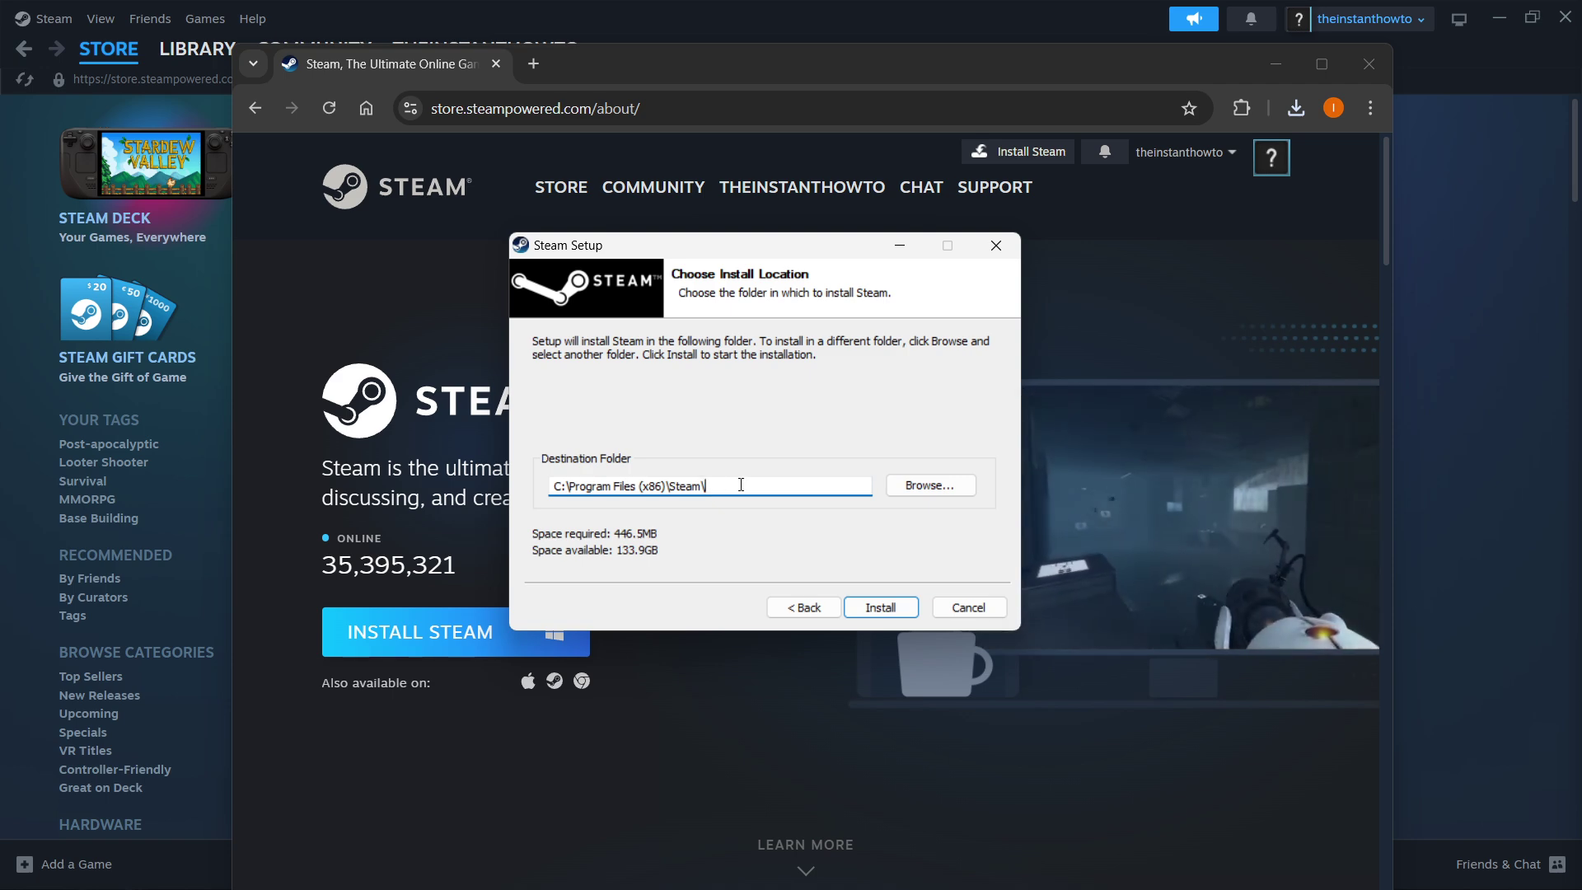
drag(740, 484, 552, 486)
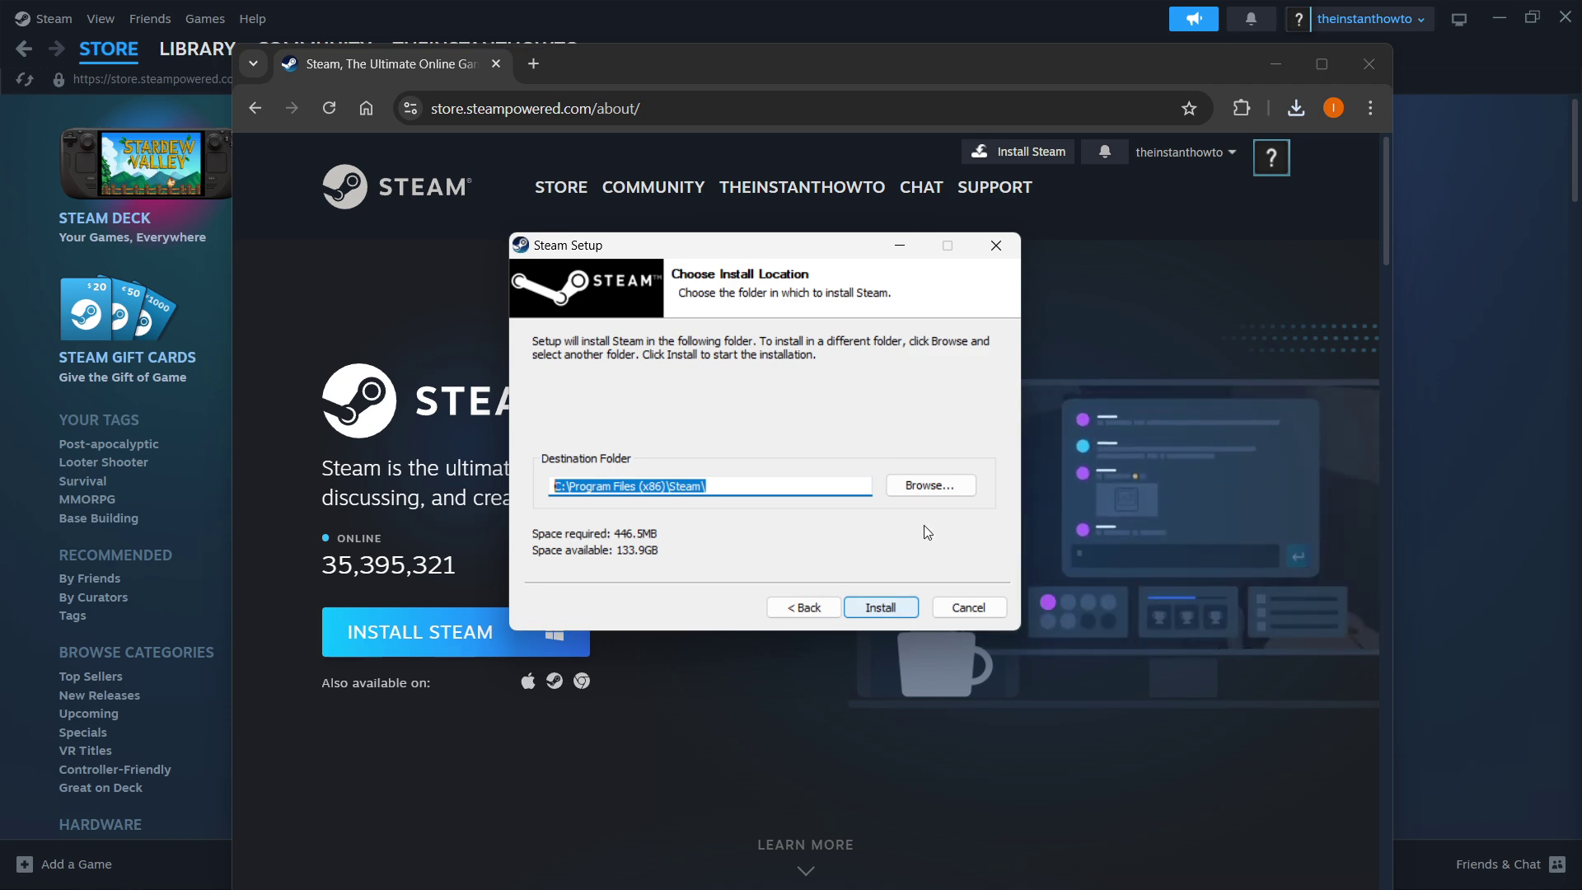
mouse_move(132, 51)
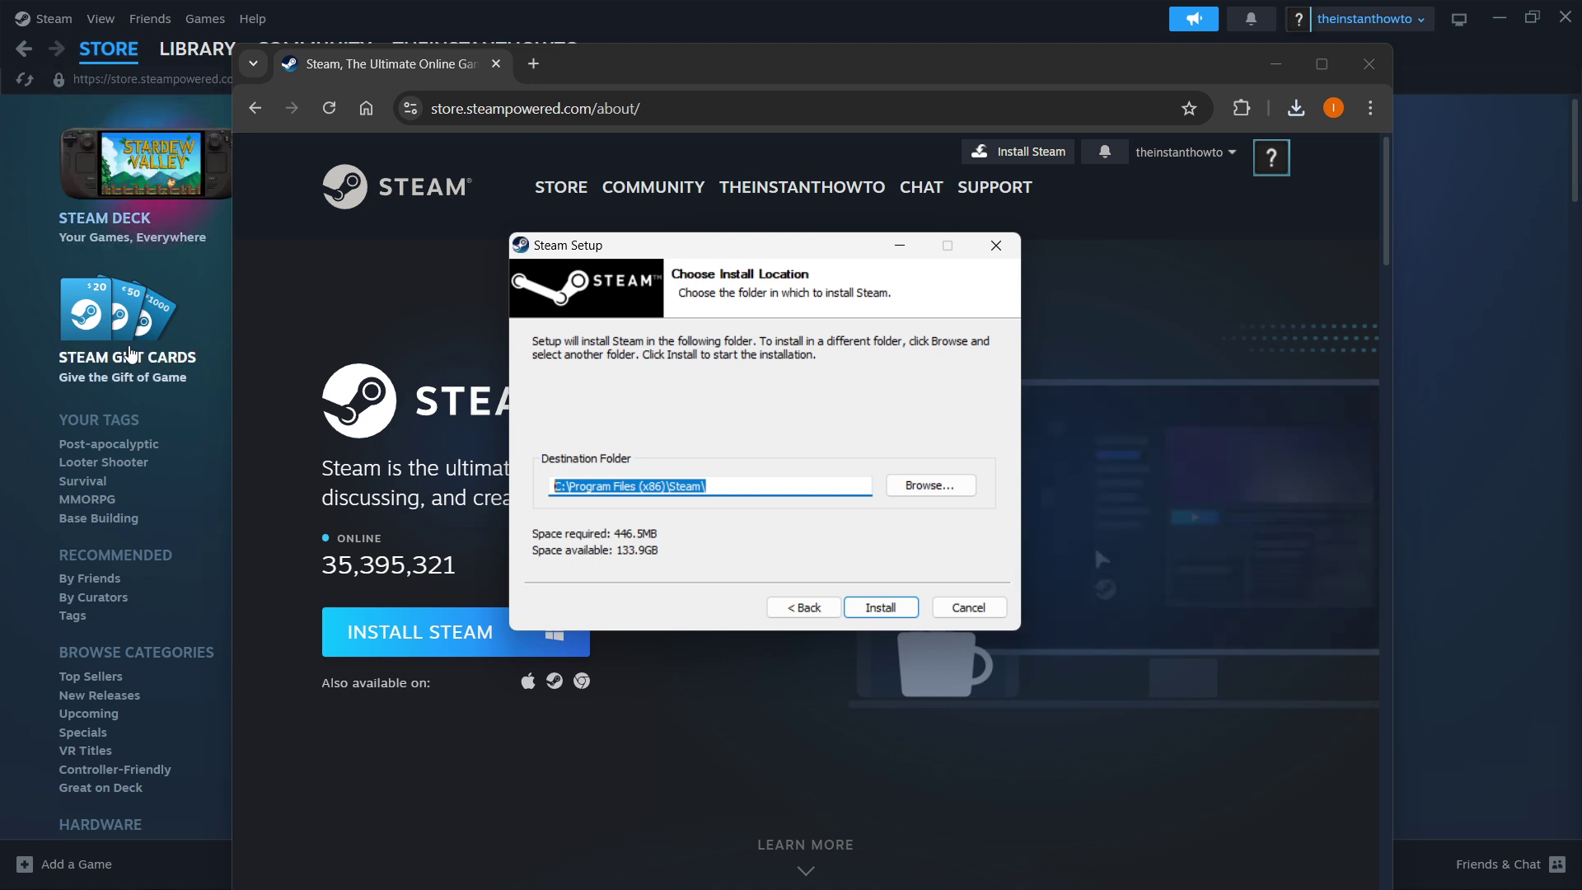
click(996, 245)
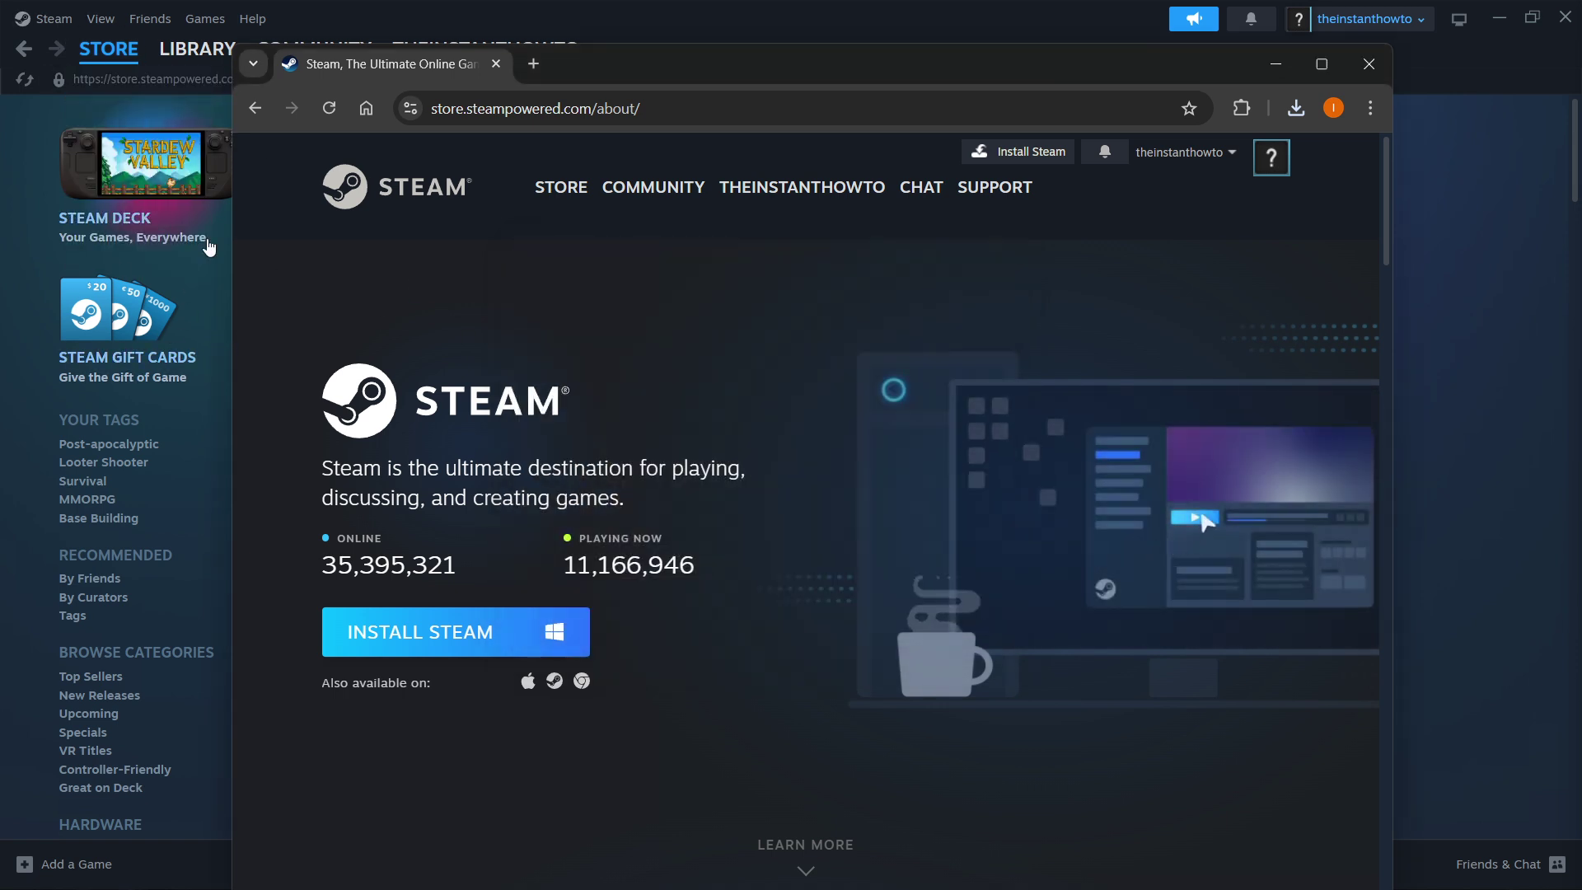
click(495, 63)
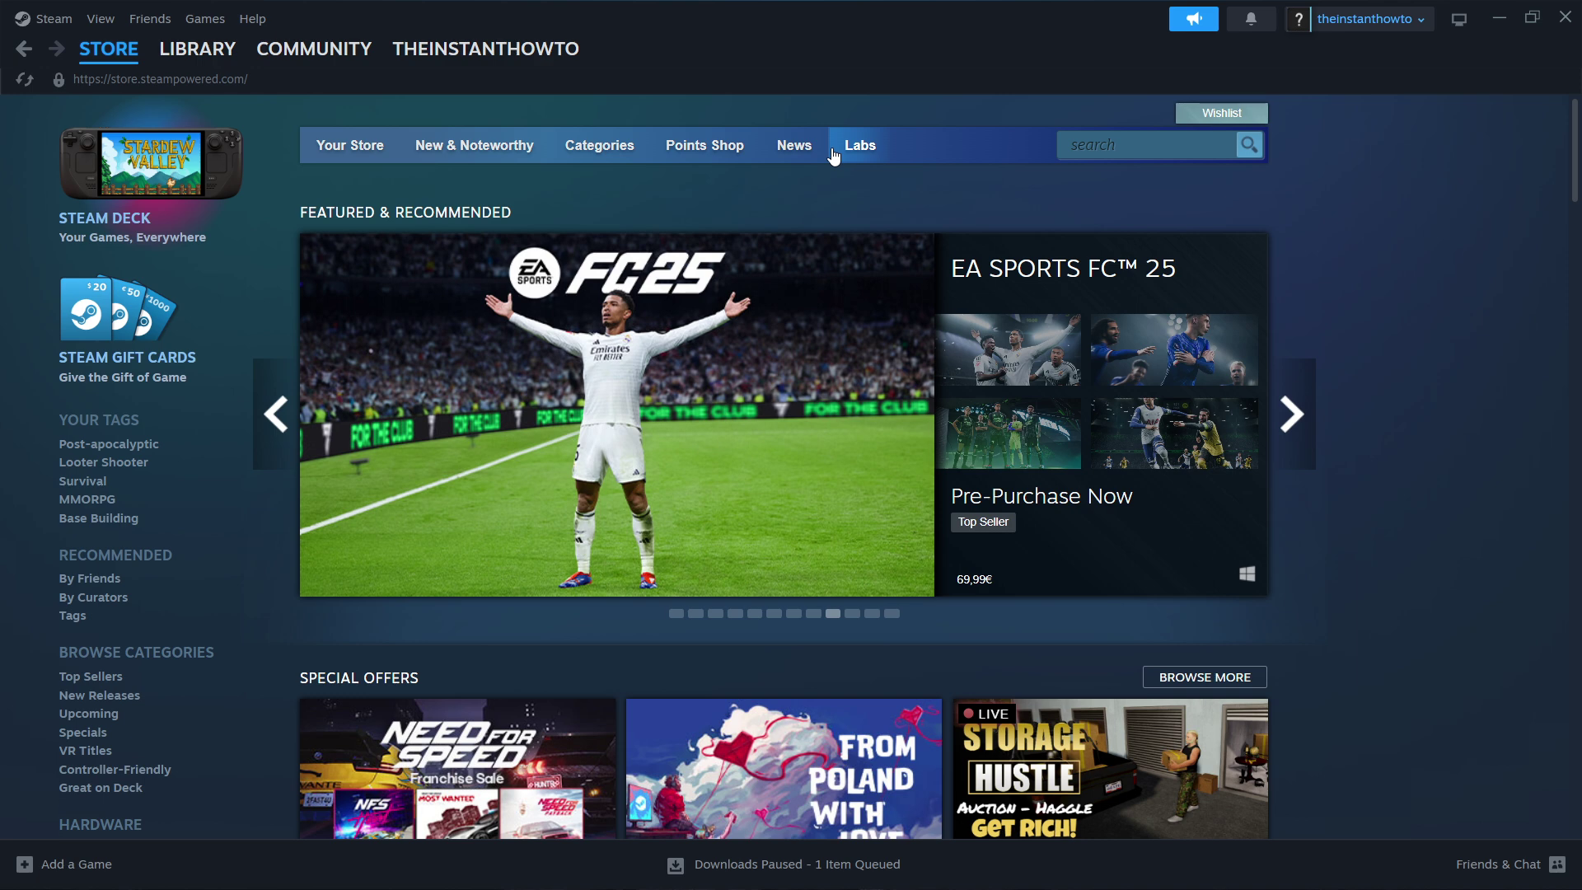
Step: Search the Steam client's store for "car manufa" and open the Car Manufacture game page
click(92, 51)
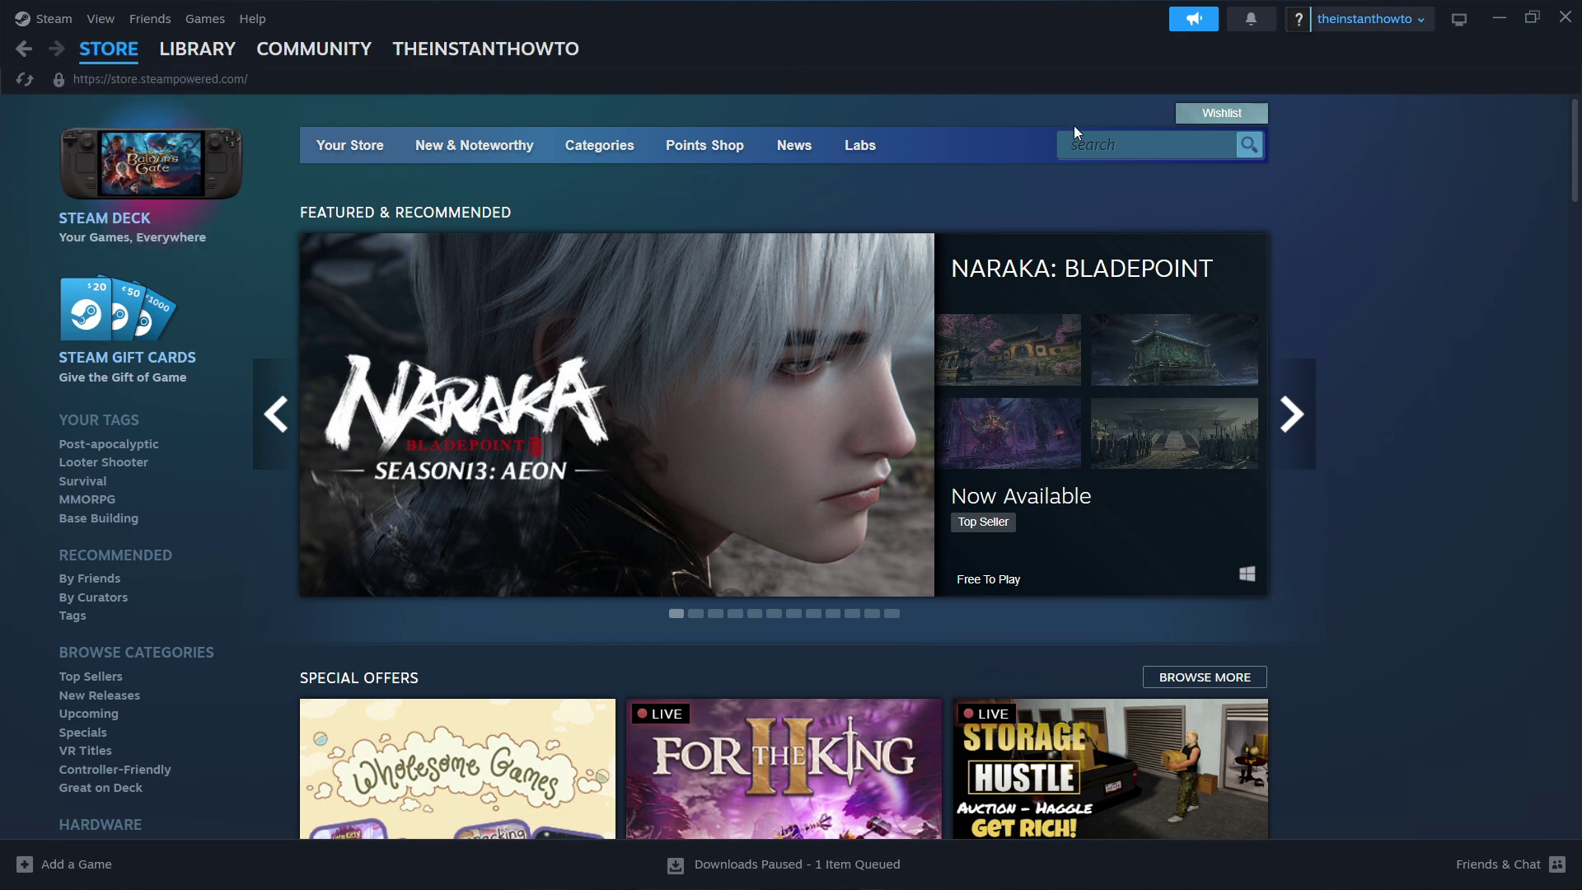
click(1133, 149)
text(ca)
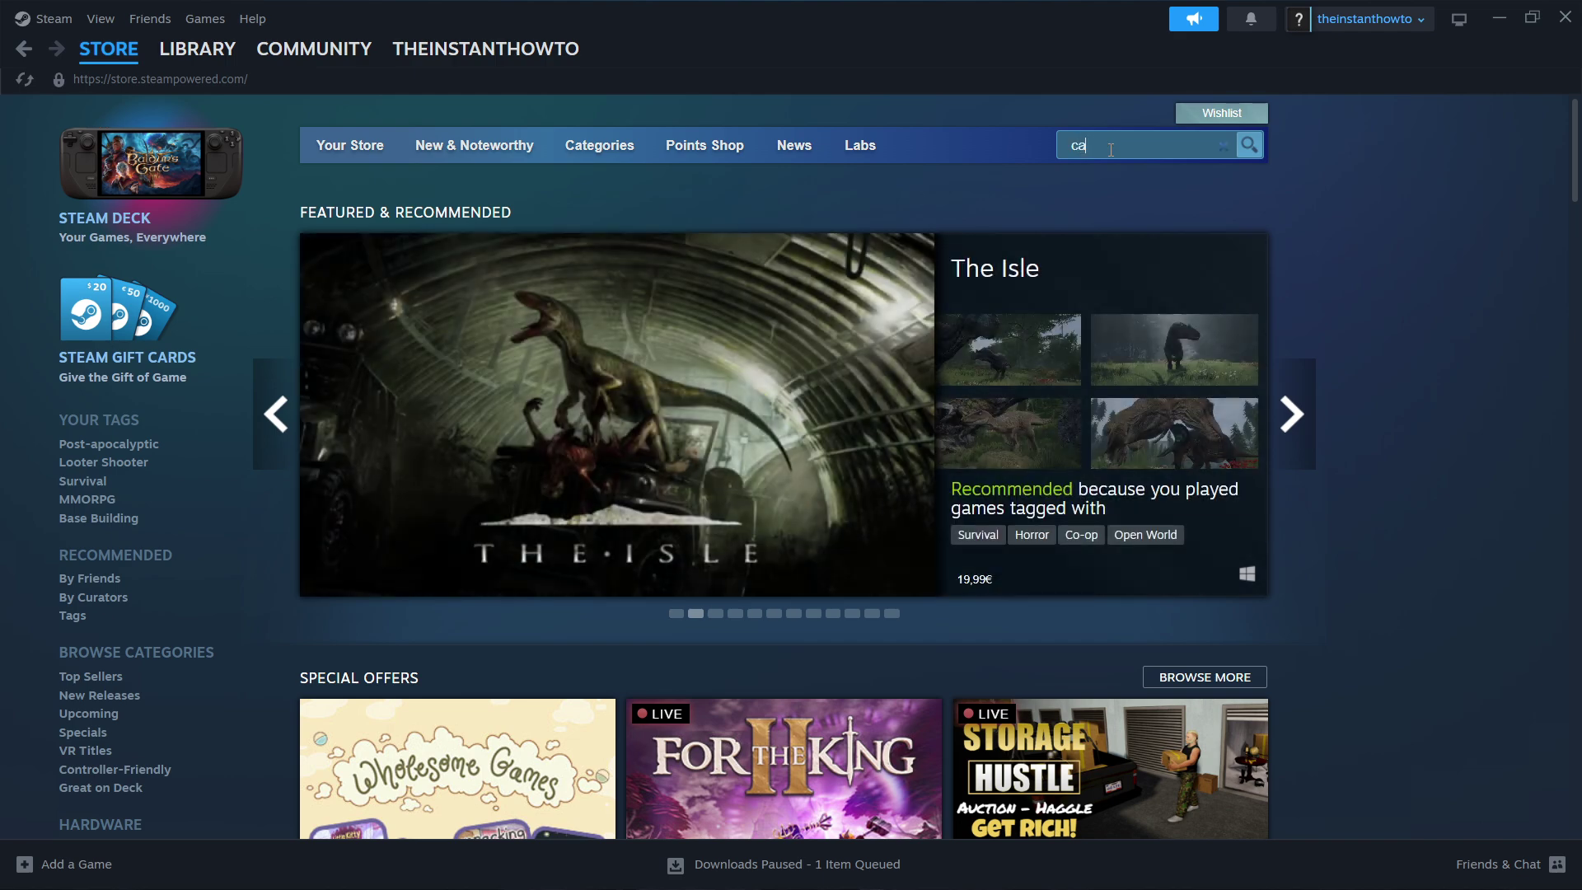
text(r manufa)
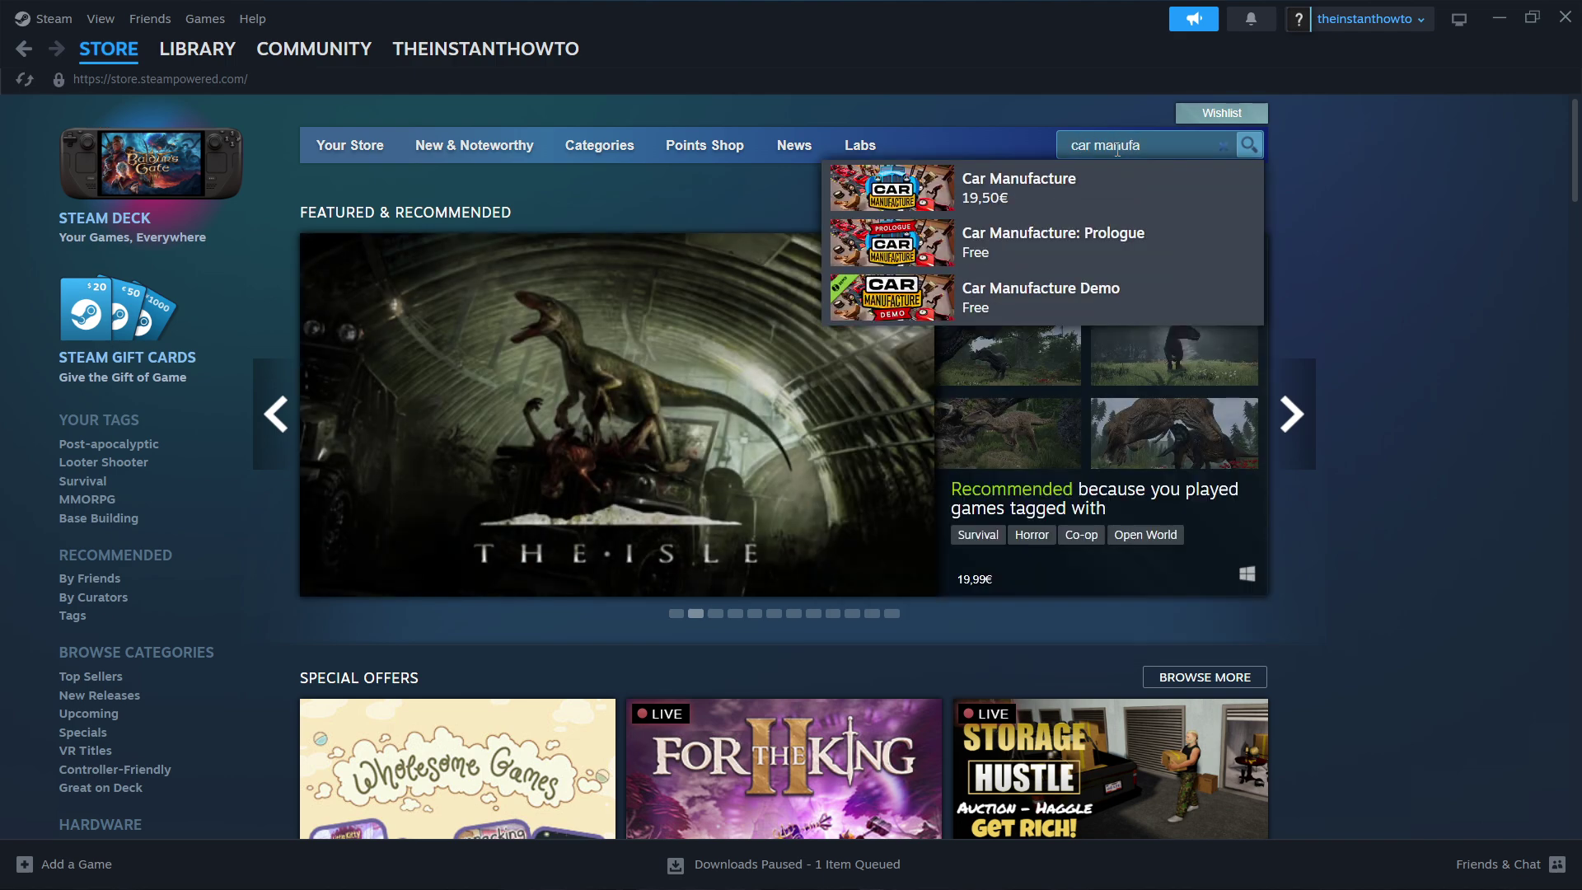
click(1046, 196)
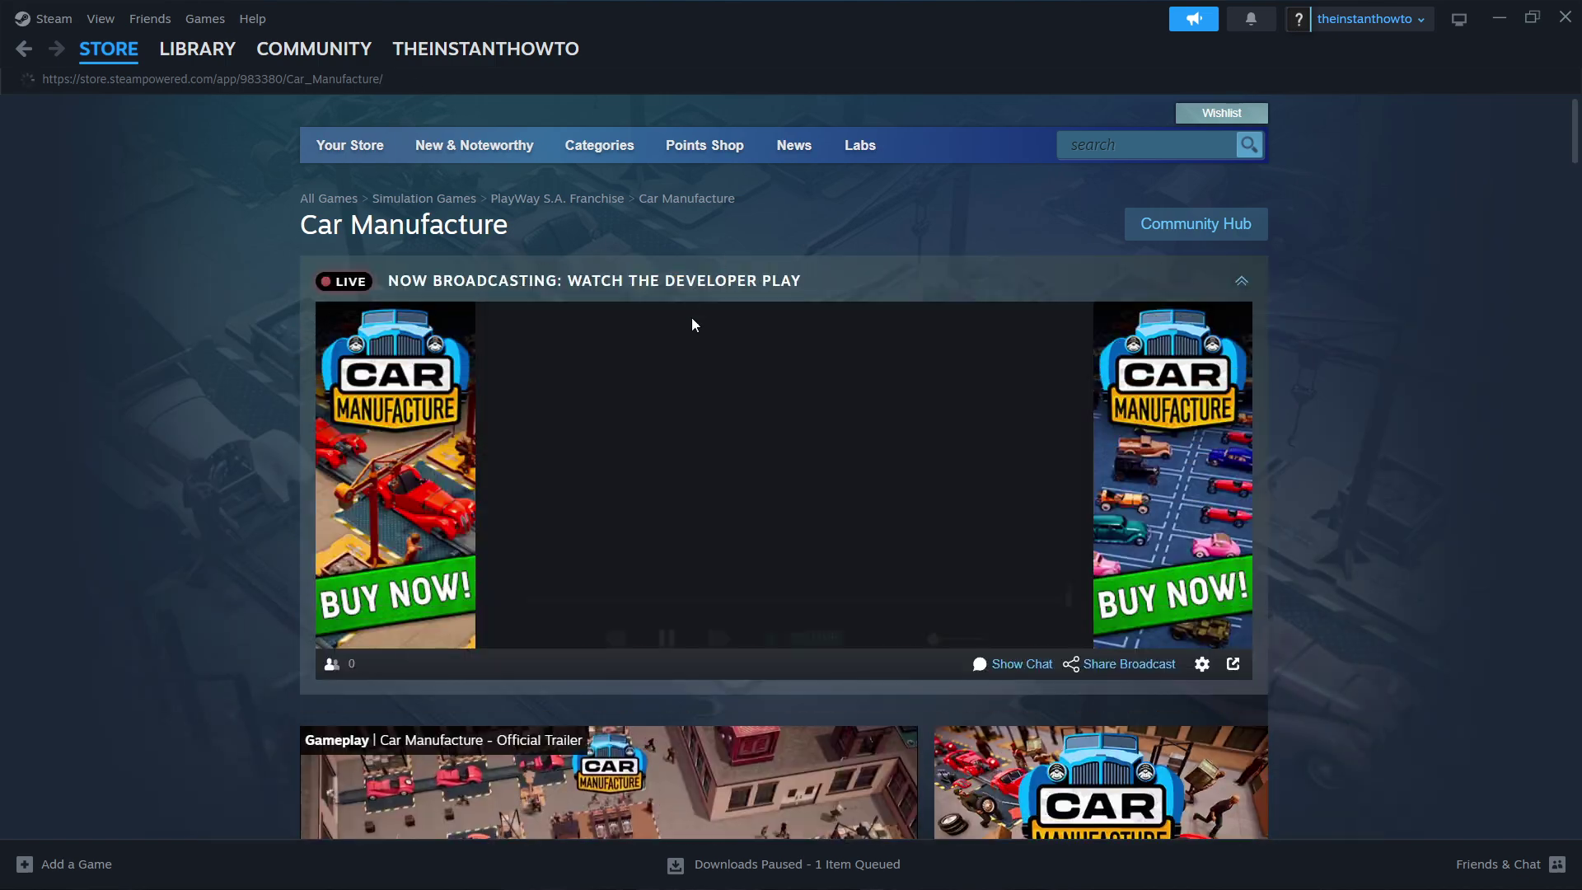
Step: Collapse the live broadcast on the game page and add the standalone Car Manufacture game to the cart
click(1240, 281)
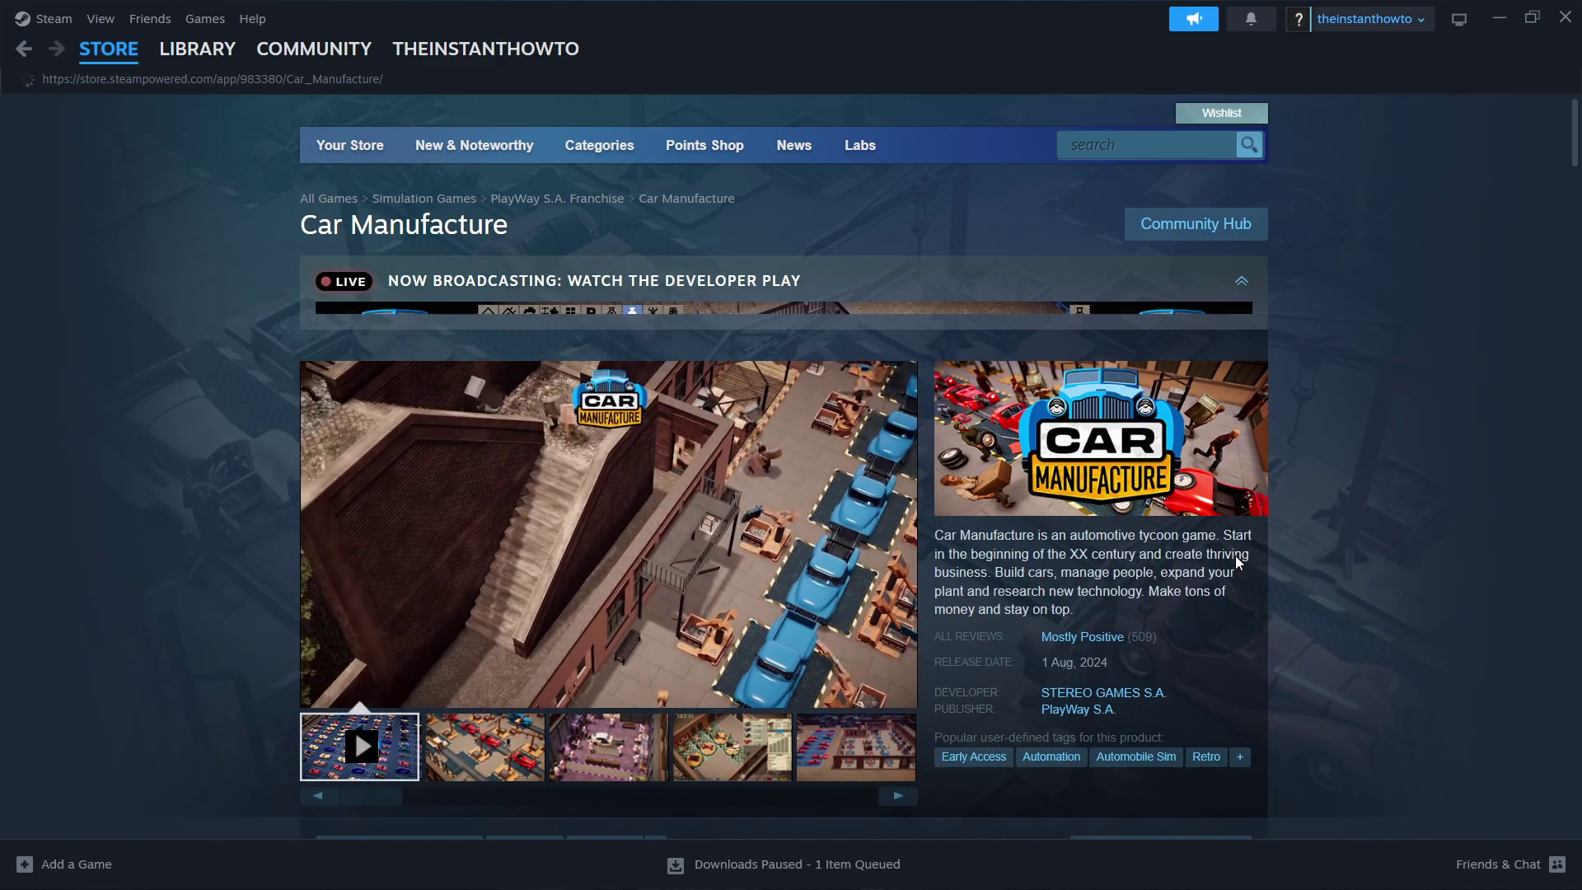
scroll(1318, 292, down, 5)
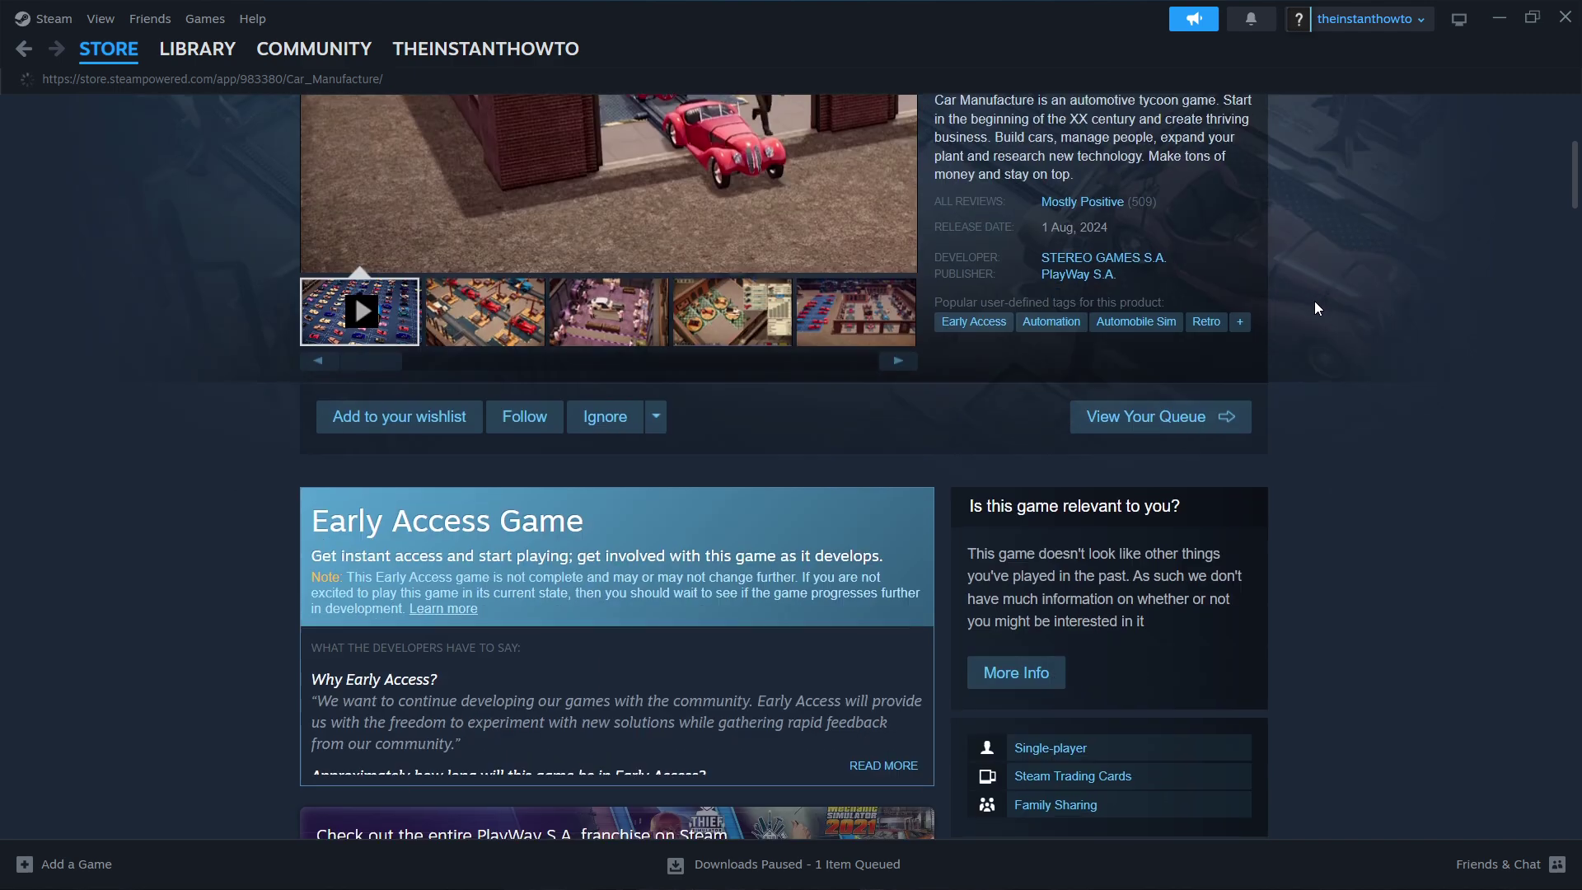
scroll(1312, 307, down, 7)
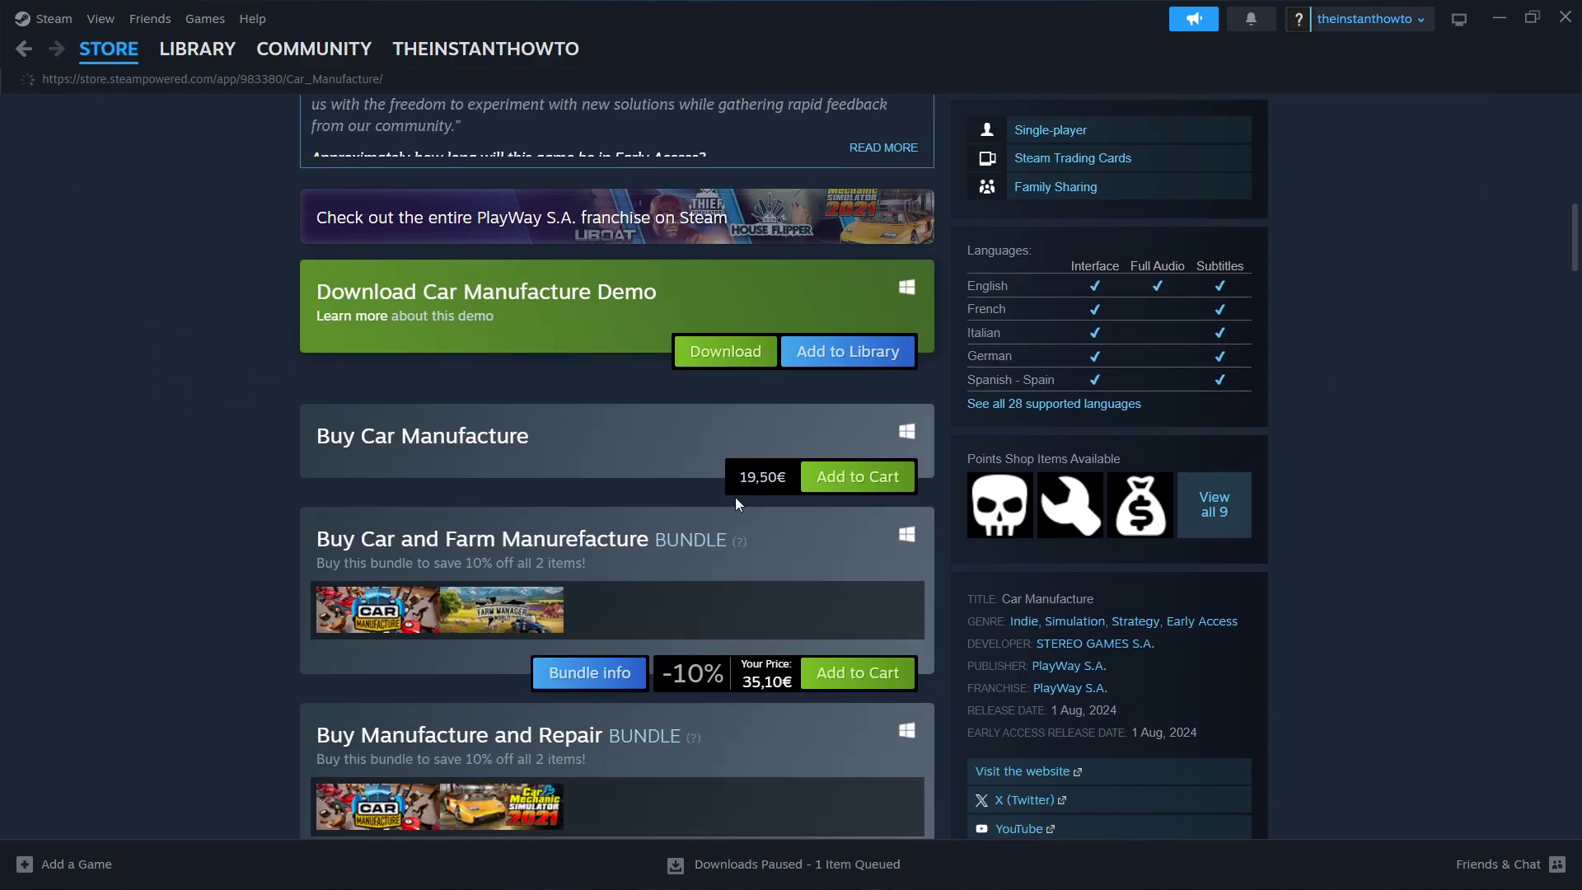
drag(308, 442, 533, 433)
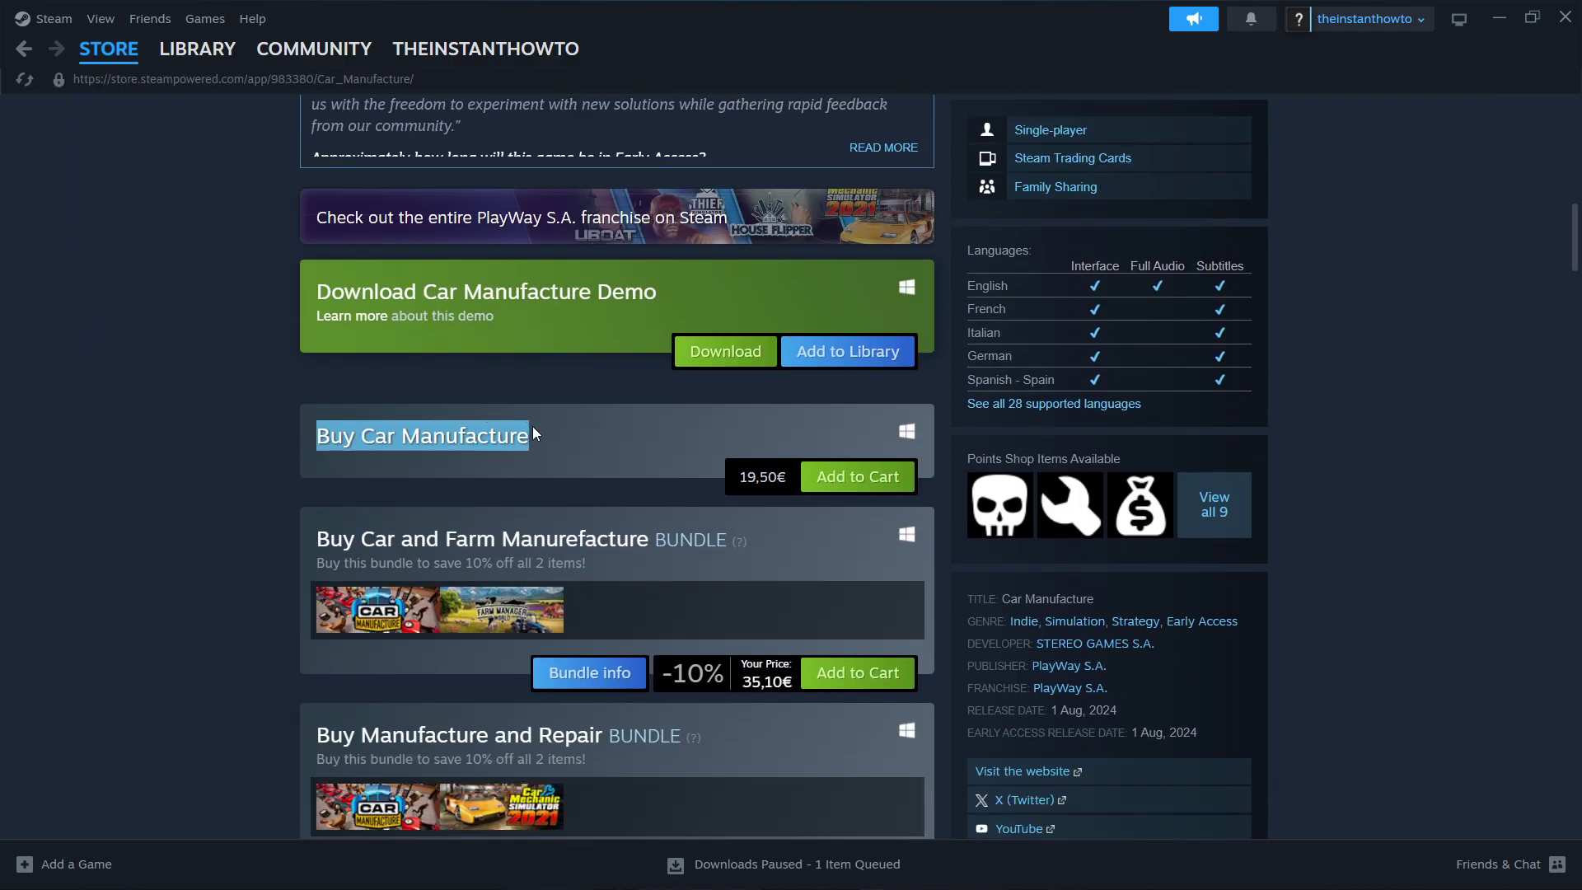
click(819, 429)
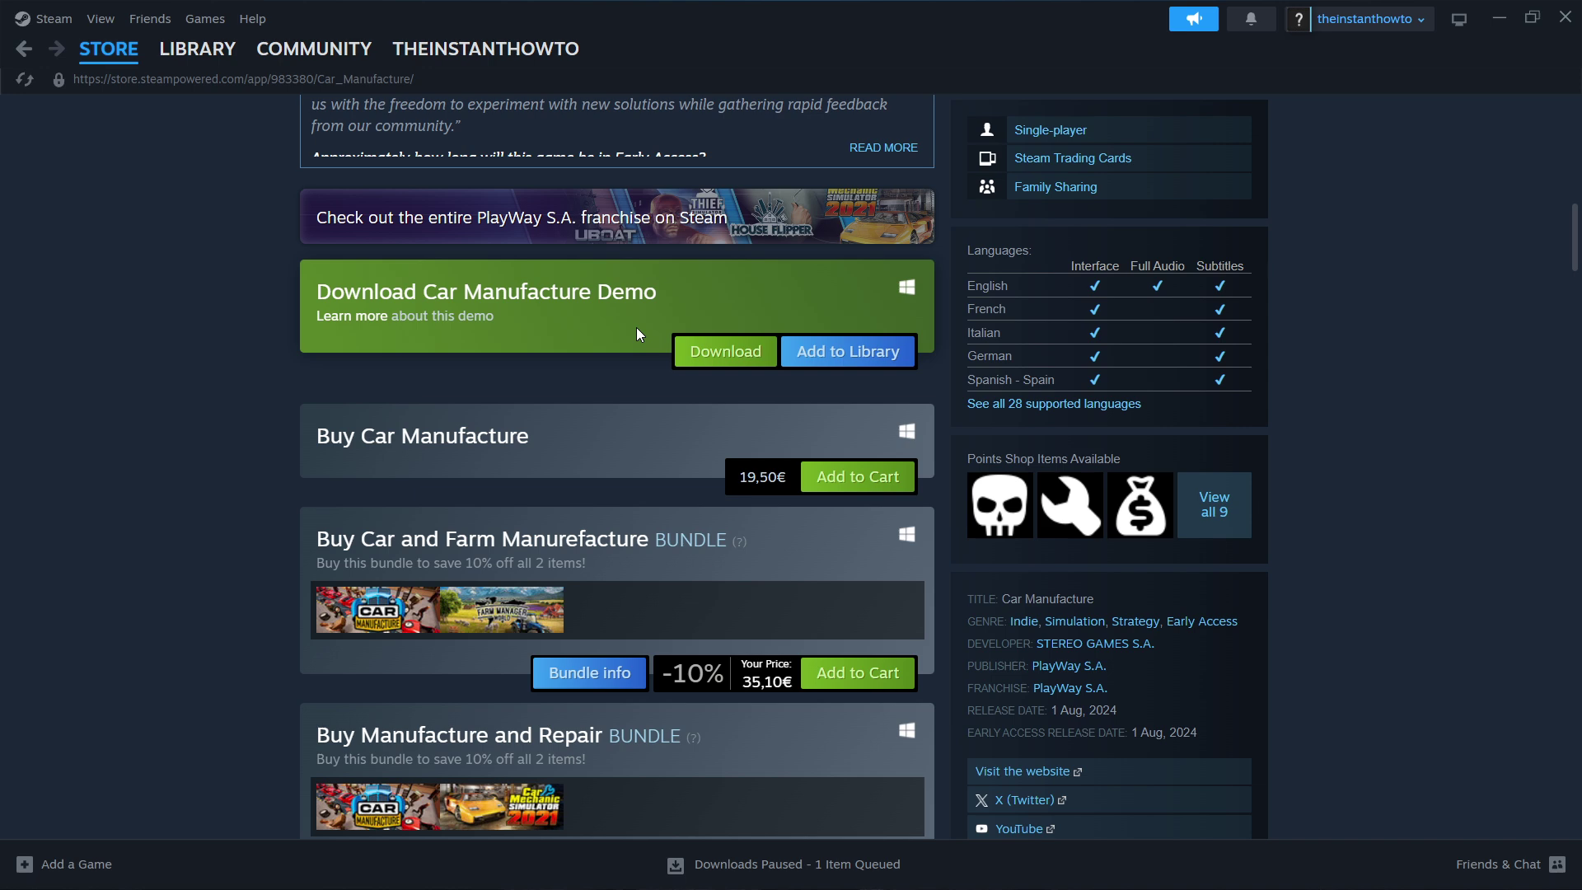
click(867, 479)
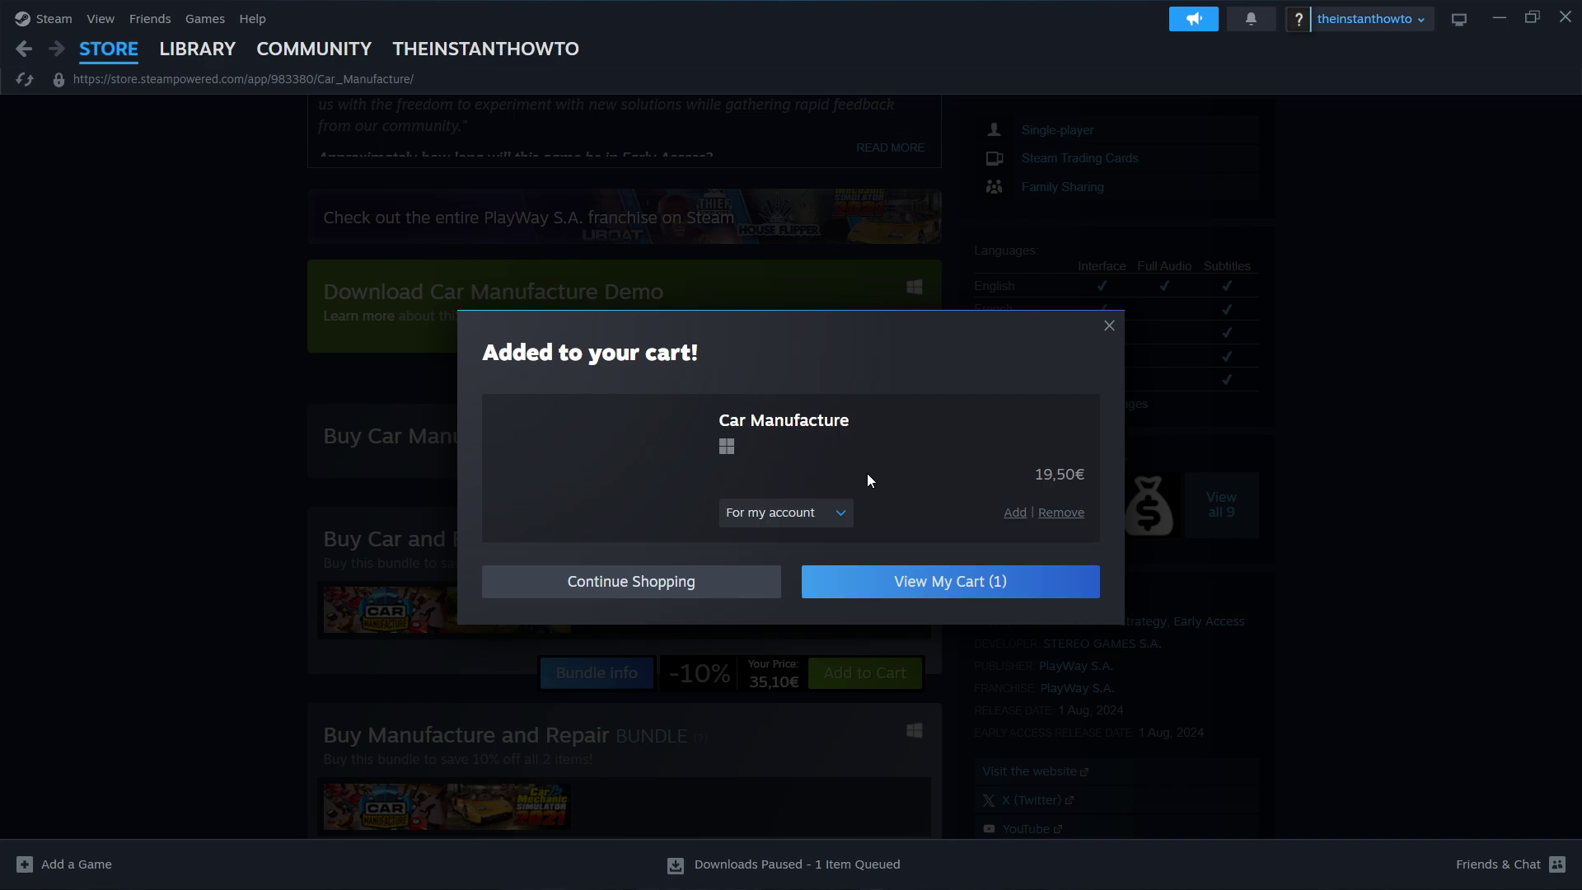
Step: View the shopping cart and set the Car Manufacture purchase to "For my account"
click(928, 586)
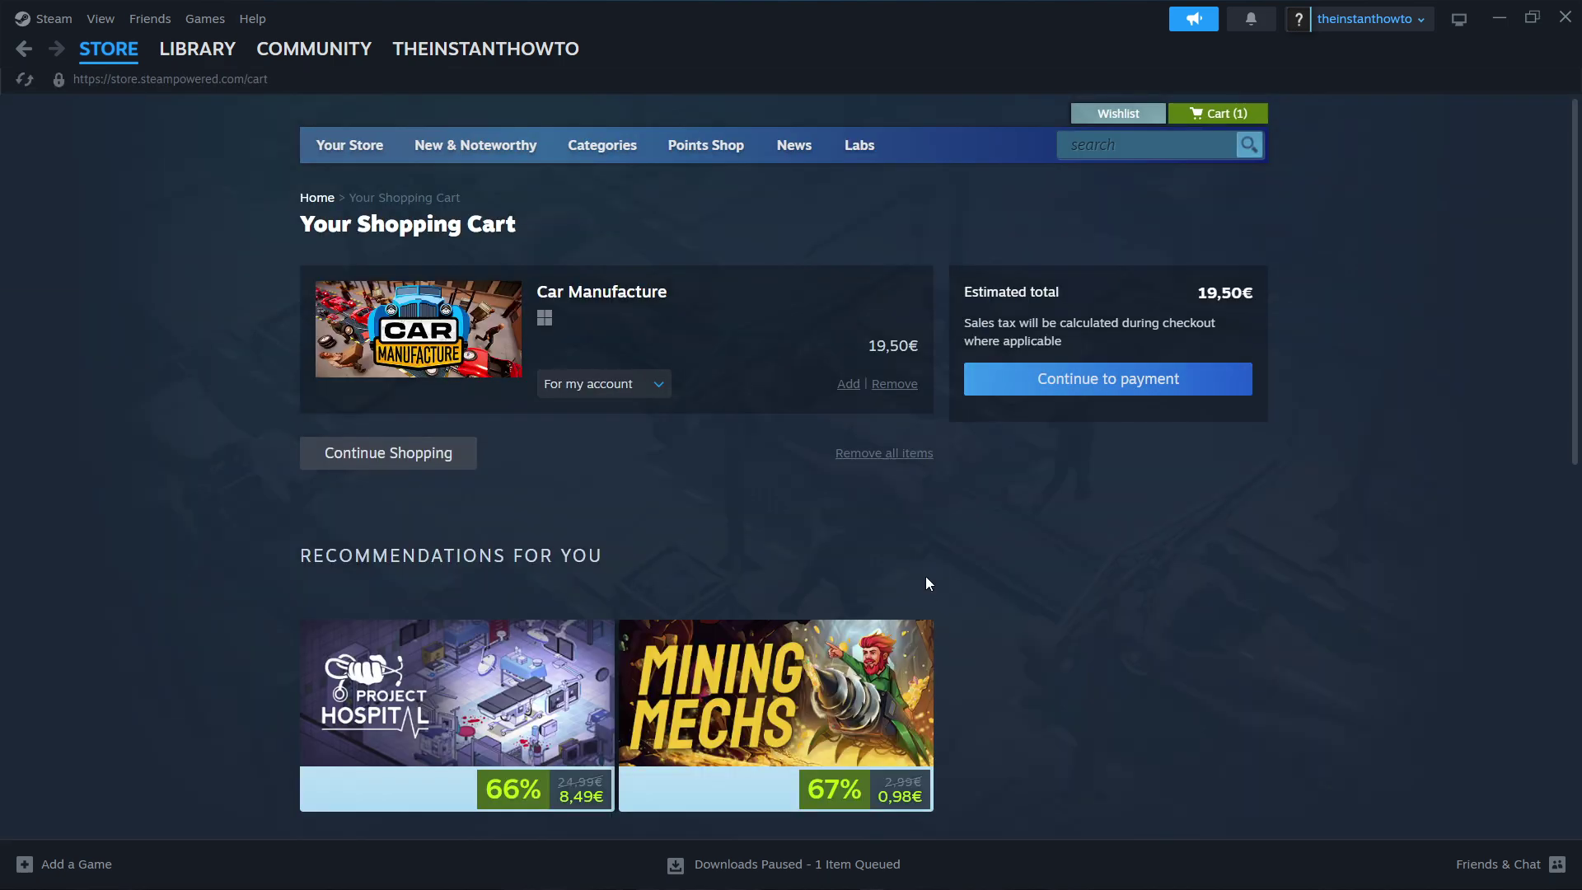
click(627, 394)
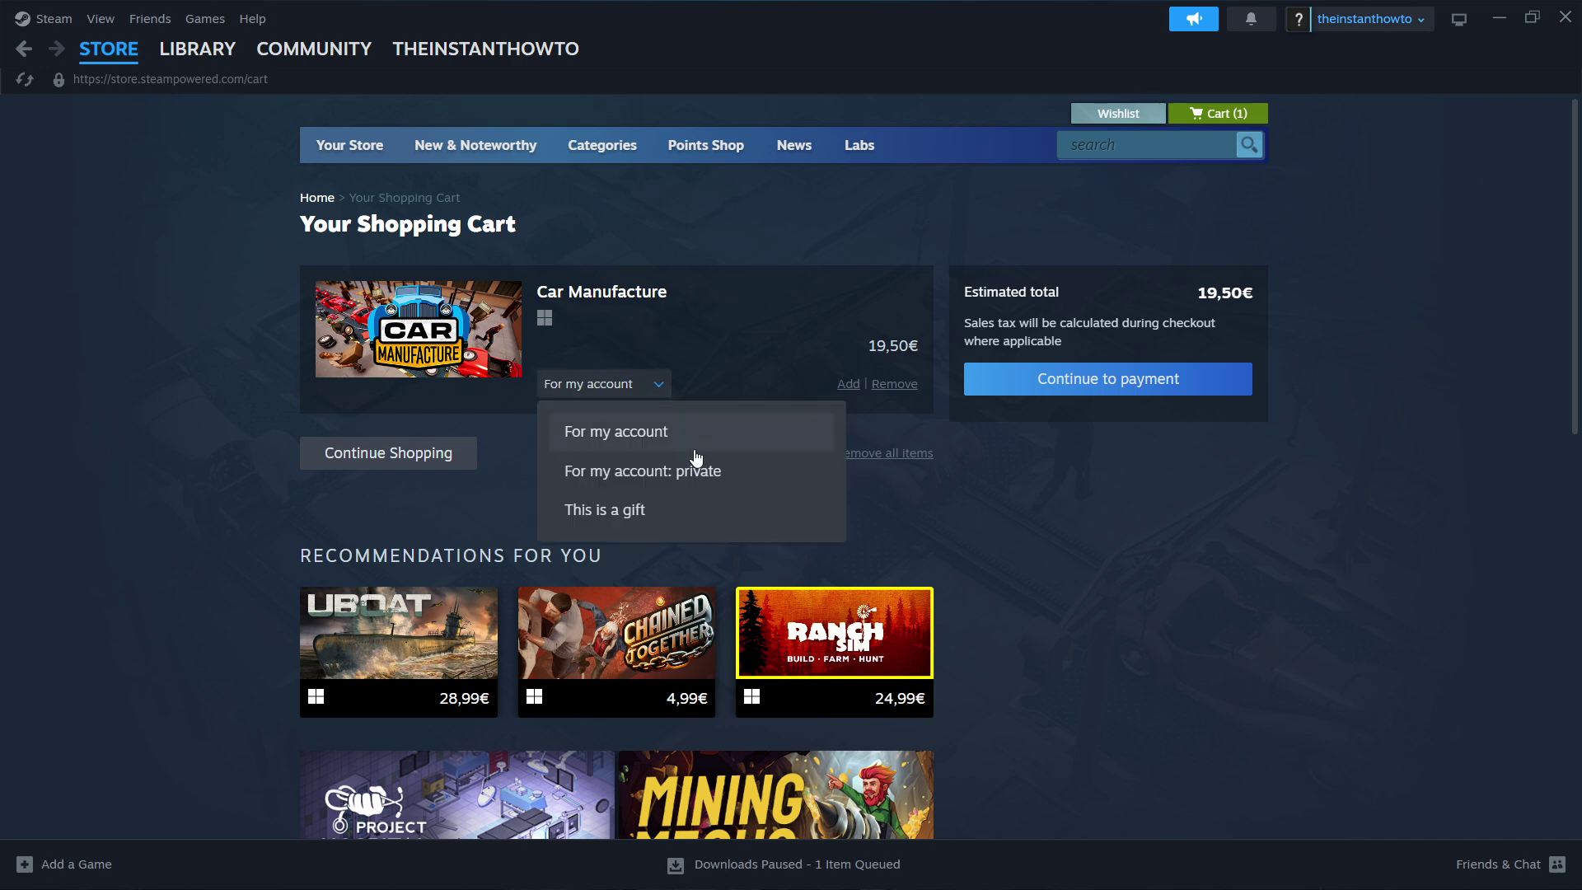
click(645, 448)
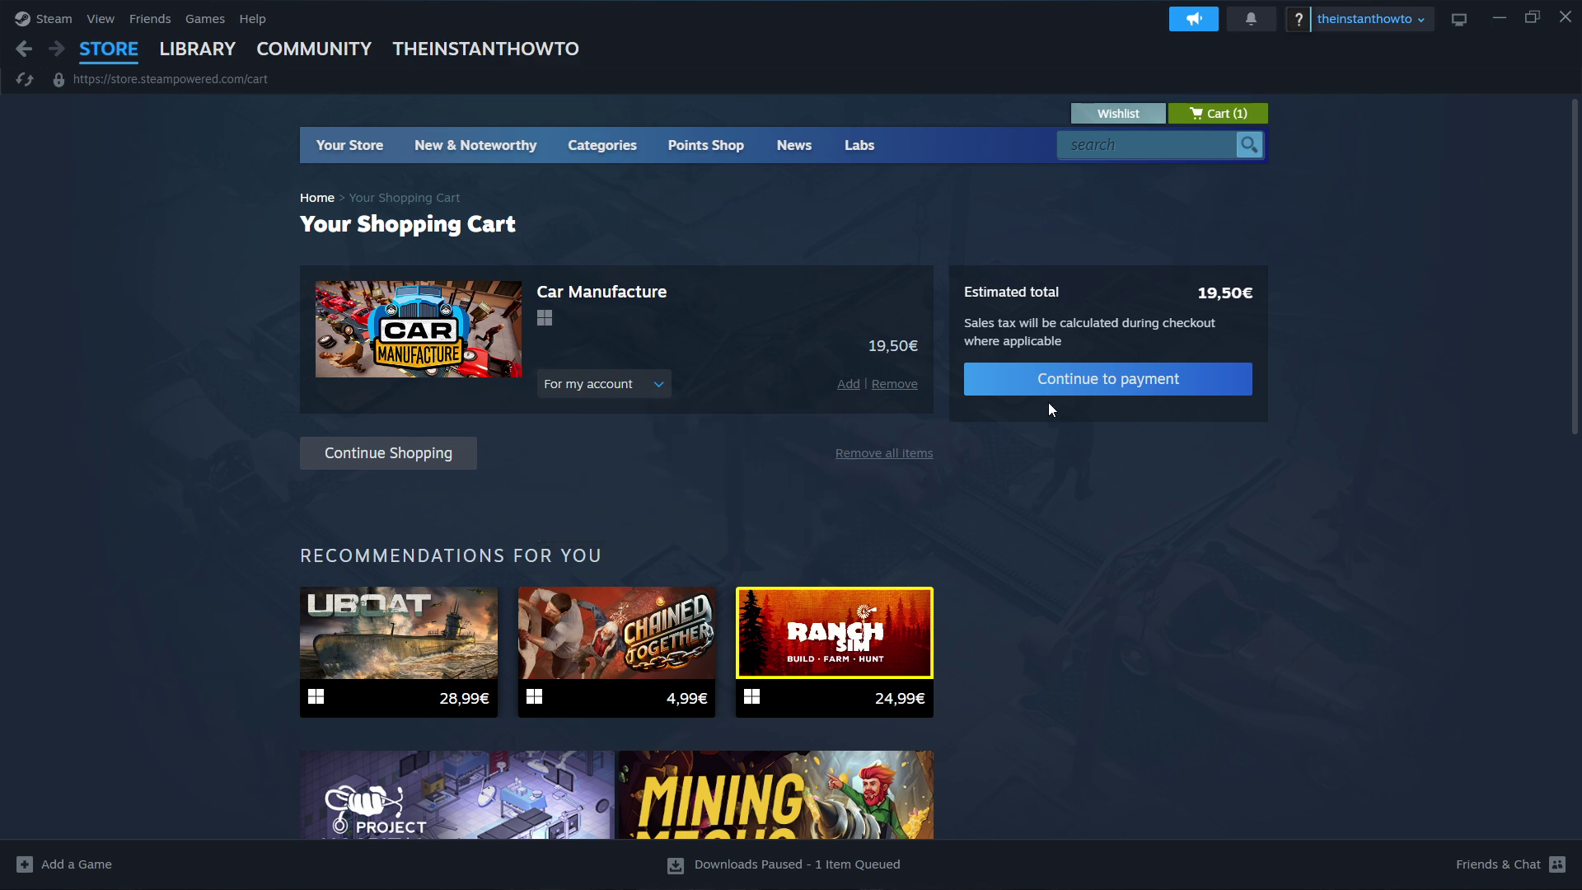
Step: Continue to payment and select PayPal as the payment method
click(1106, 382)
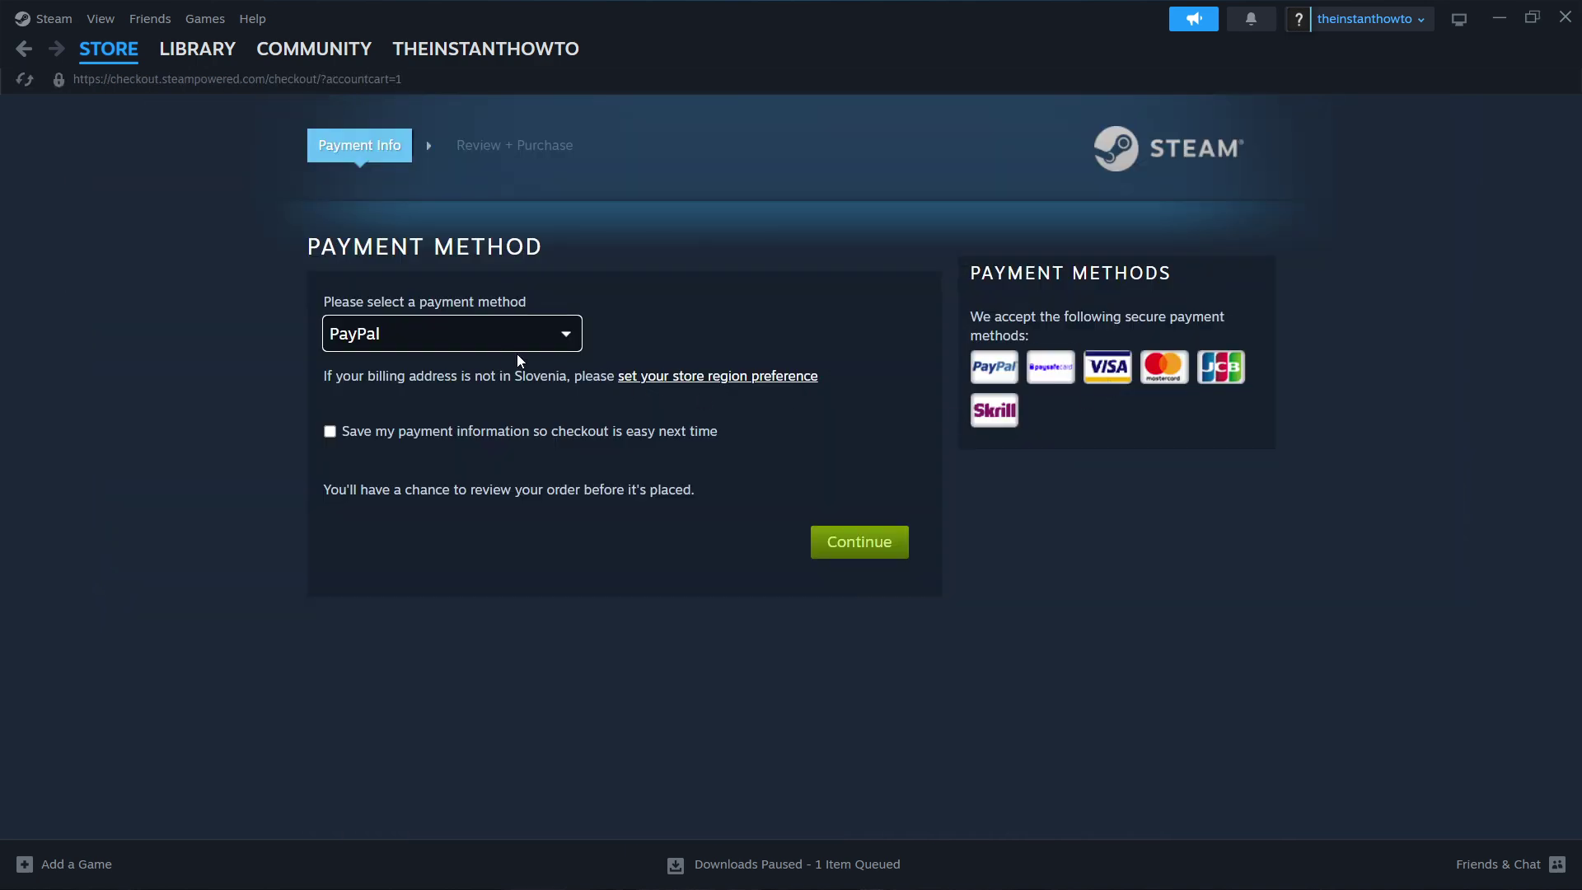
click(503, 338)
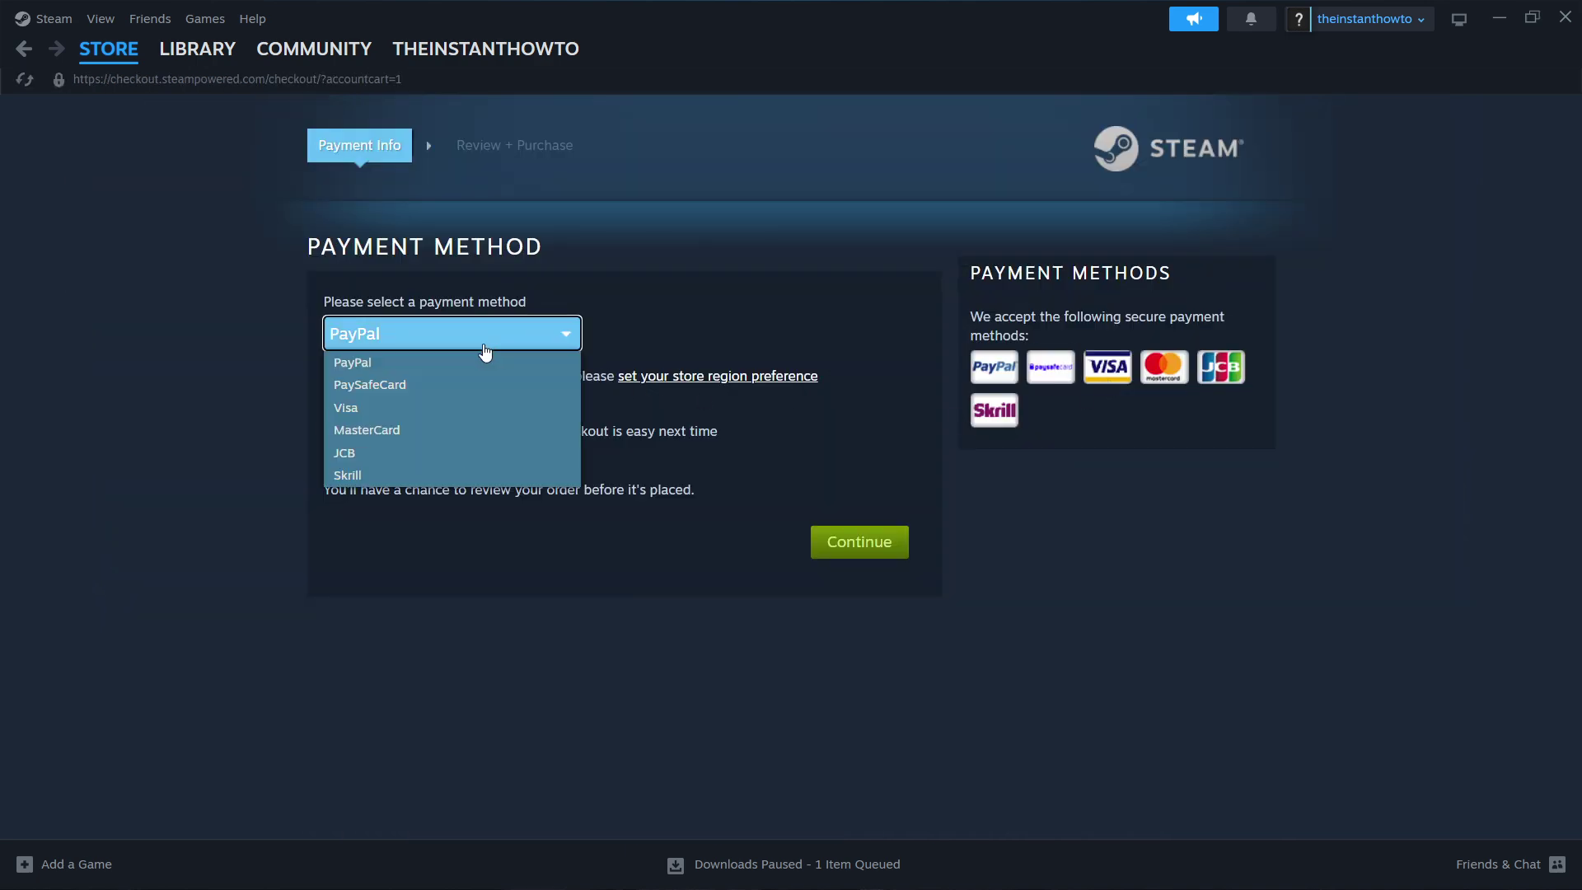
click(363, 361)
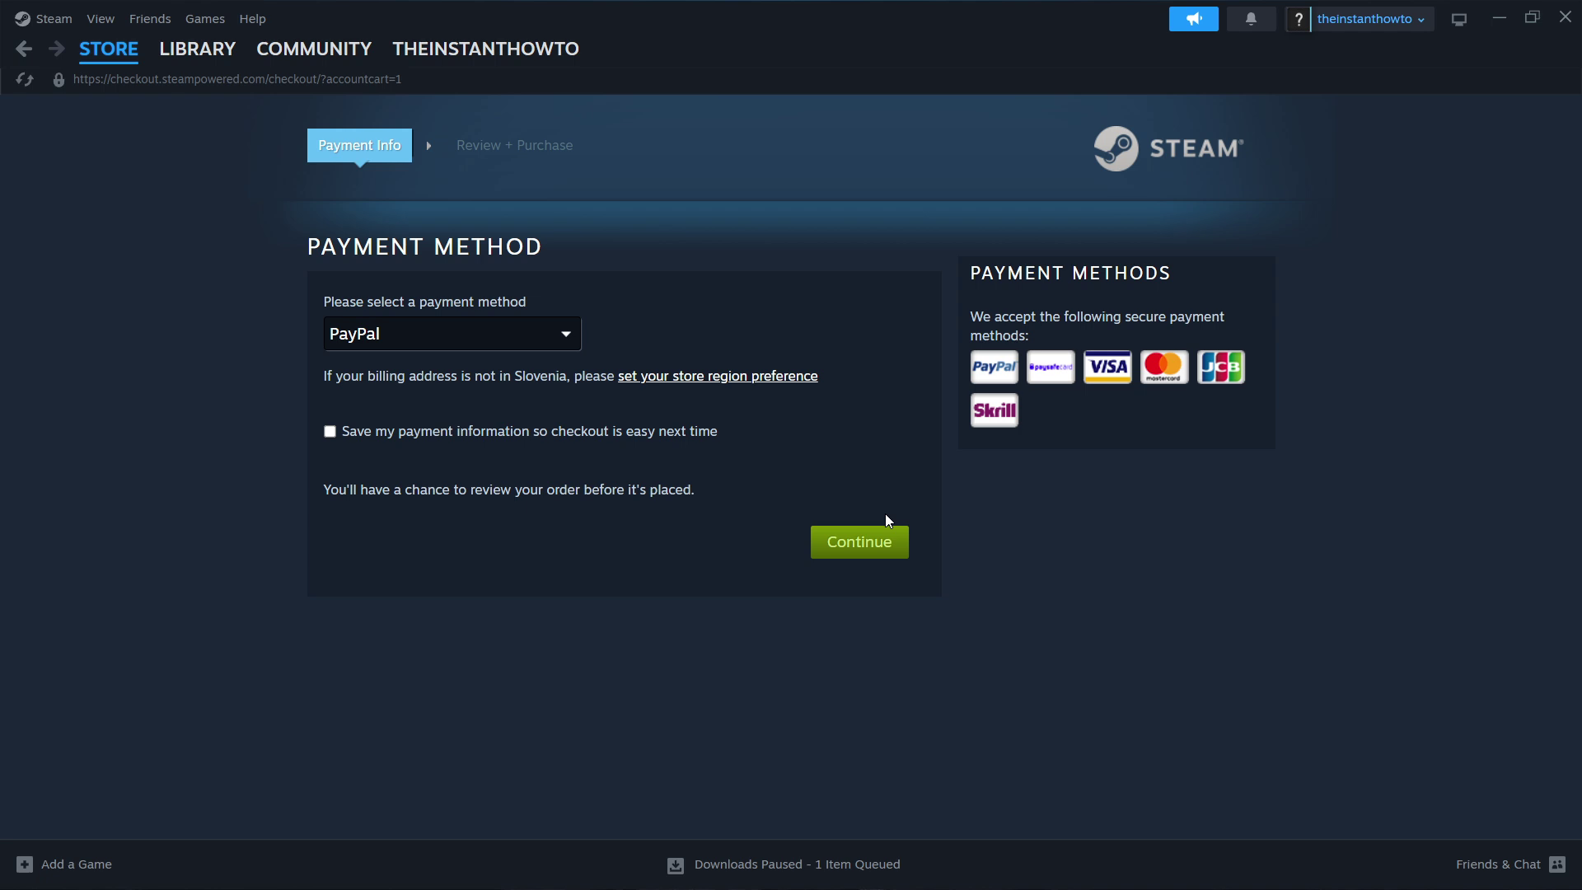
Step: Go to the library's home page and look over the content types offered for filtering the game list
click(196, 54)
mouse_move(96, 72)
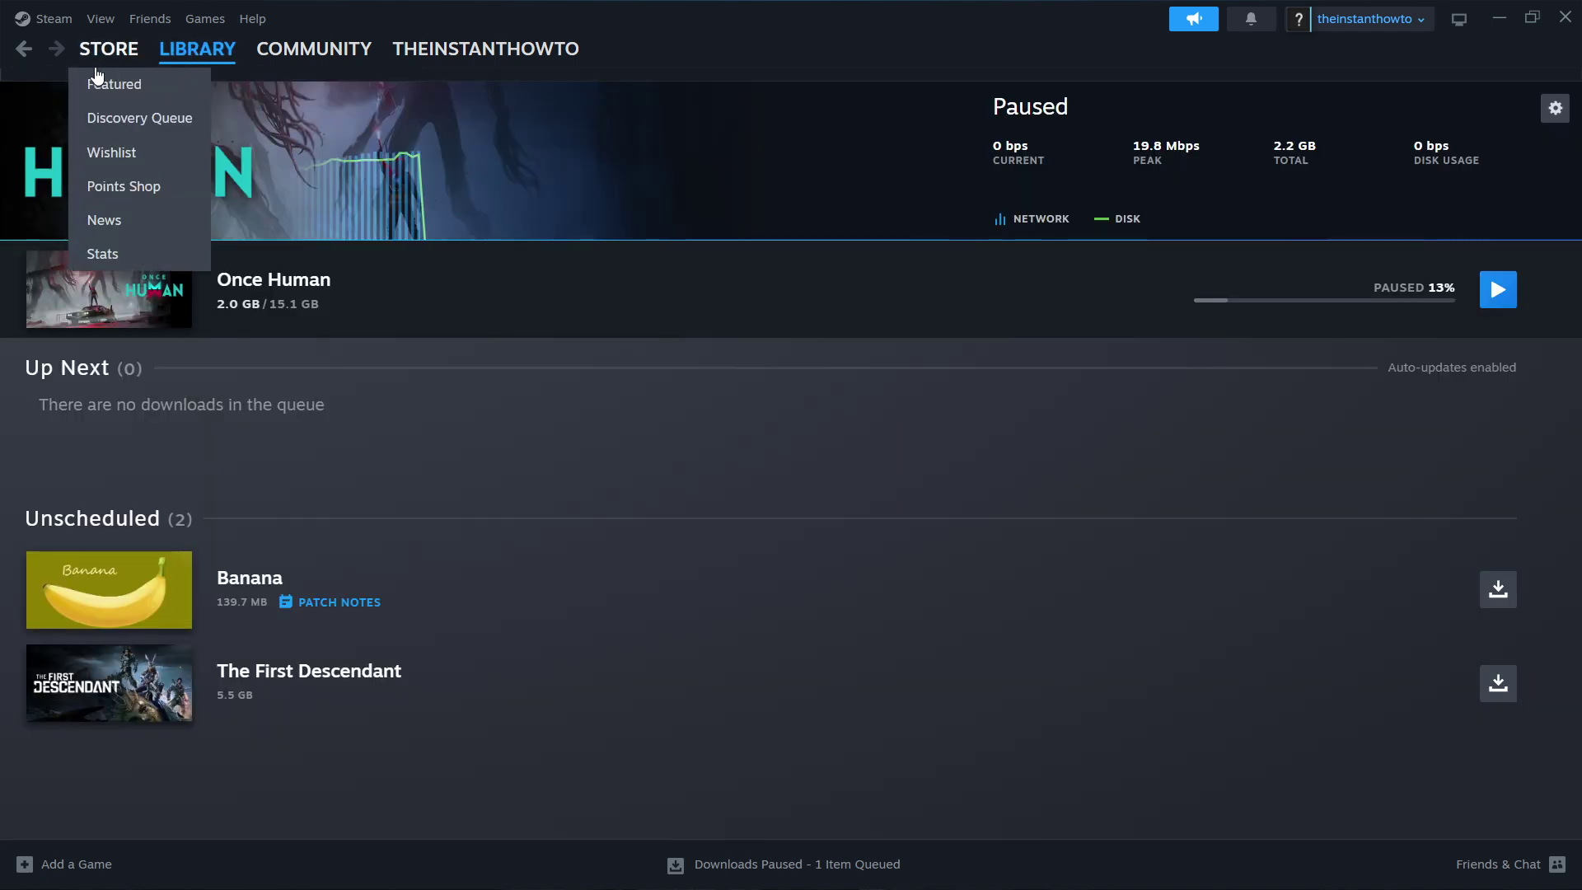
click(199, 62)
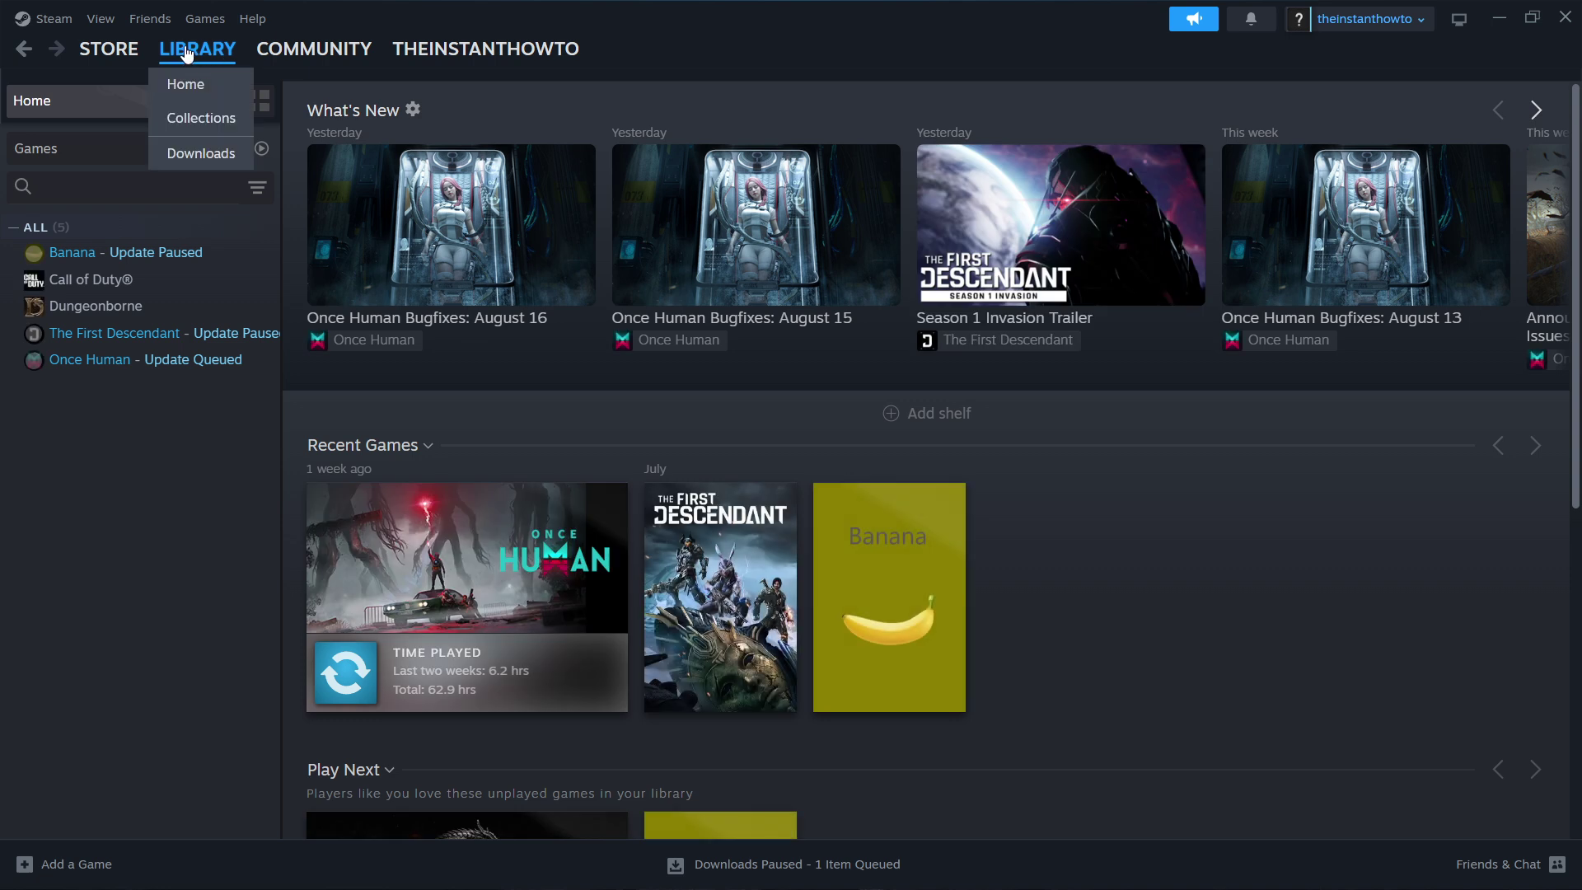
click(57, 146)
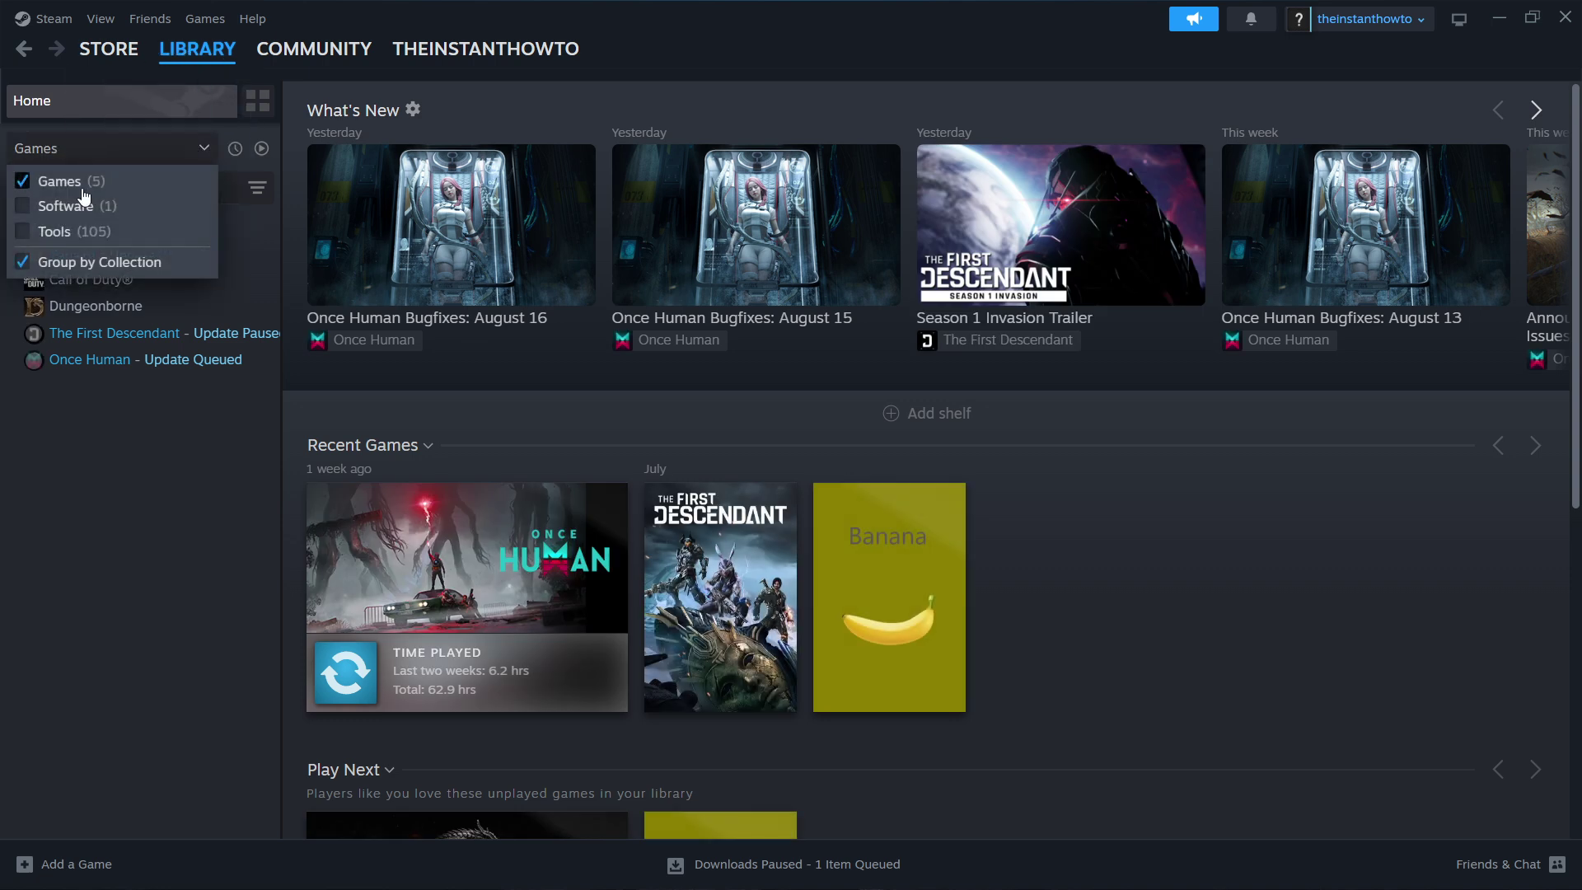
click(100, 142)
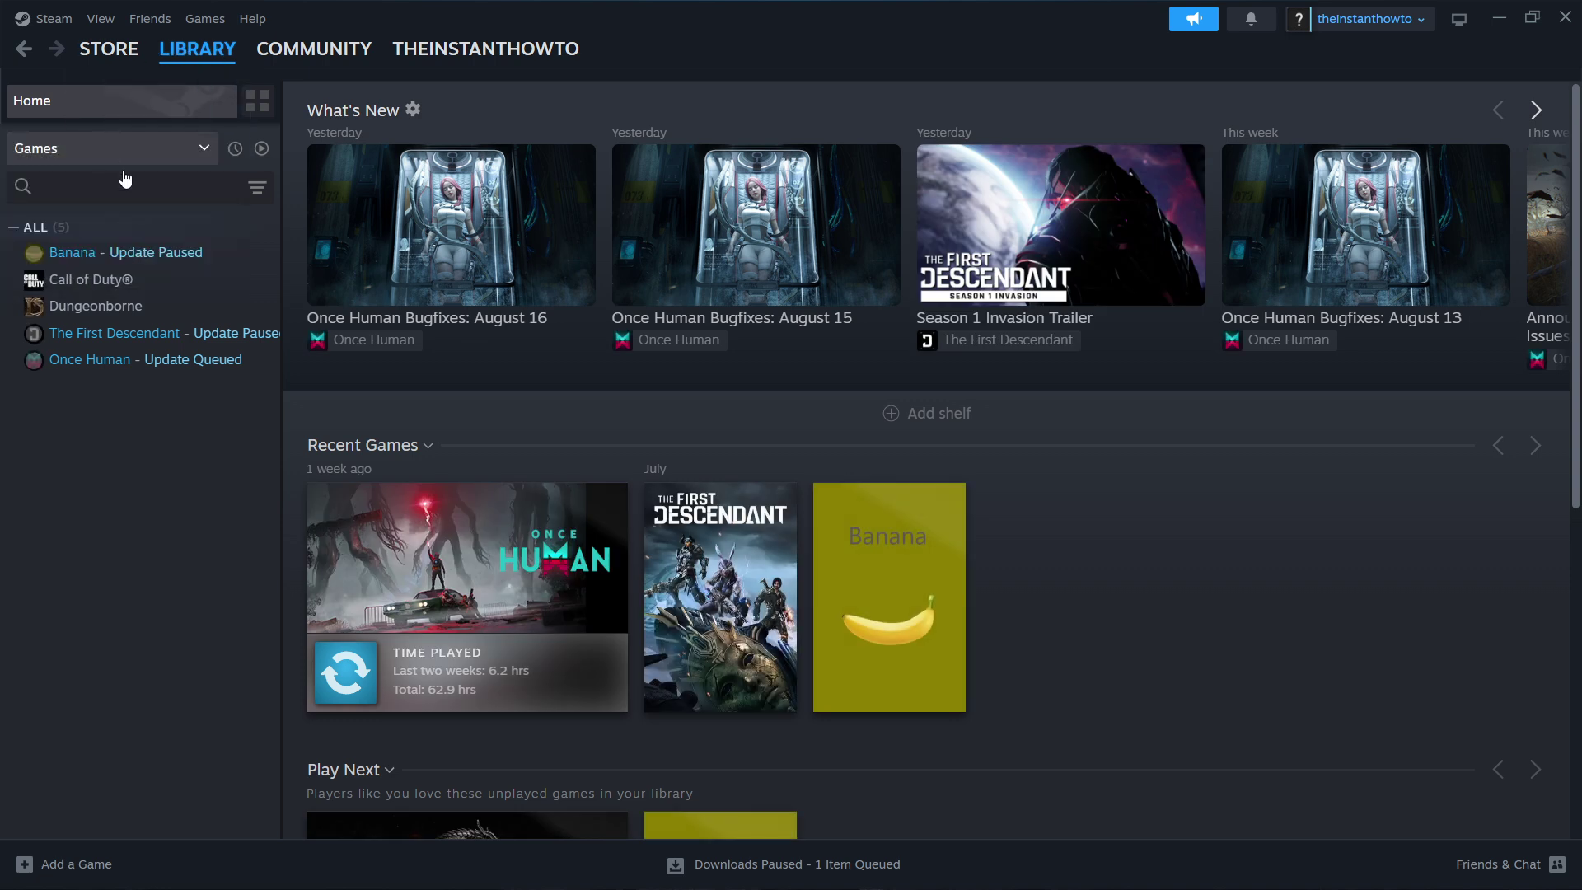
Step: Open Call of Duty® from the library, view its installation options, and close them without installing
click(116, 284)
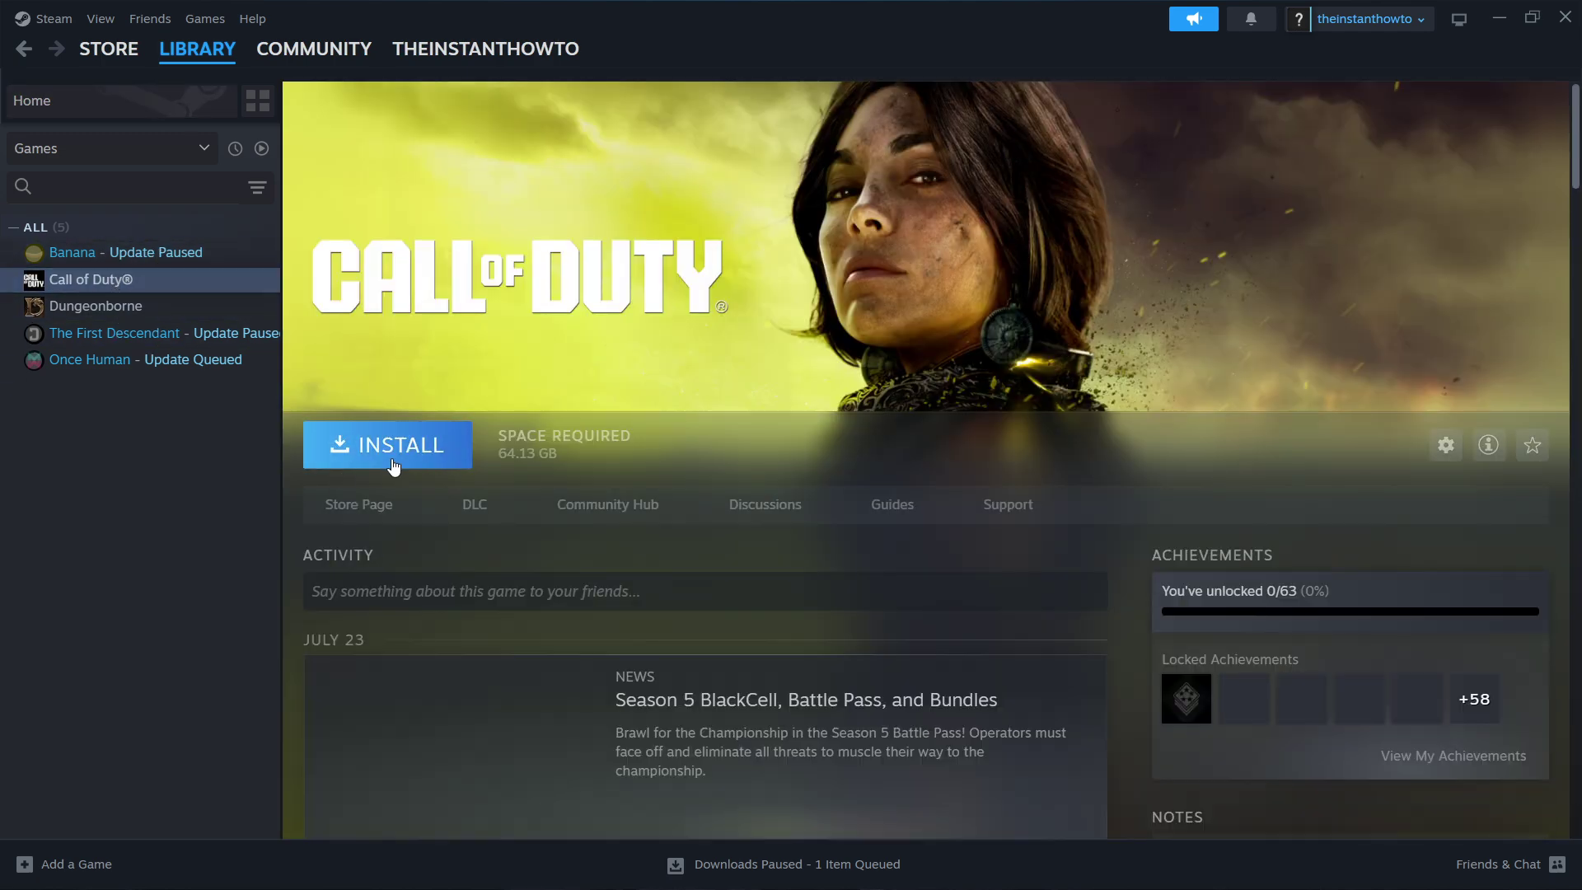
click(409, 449)
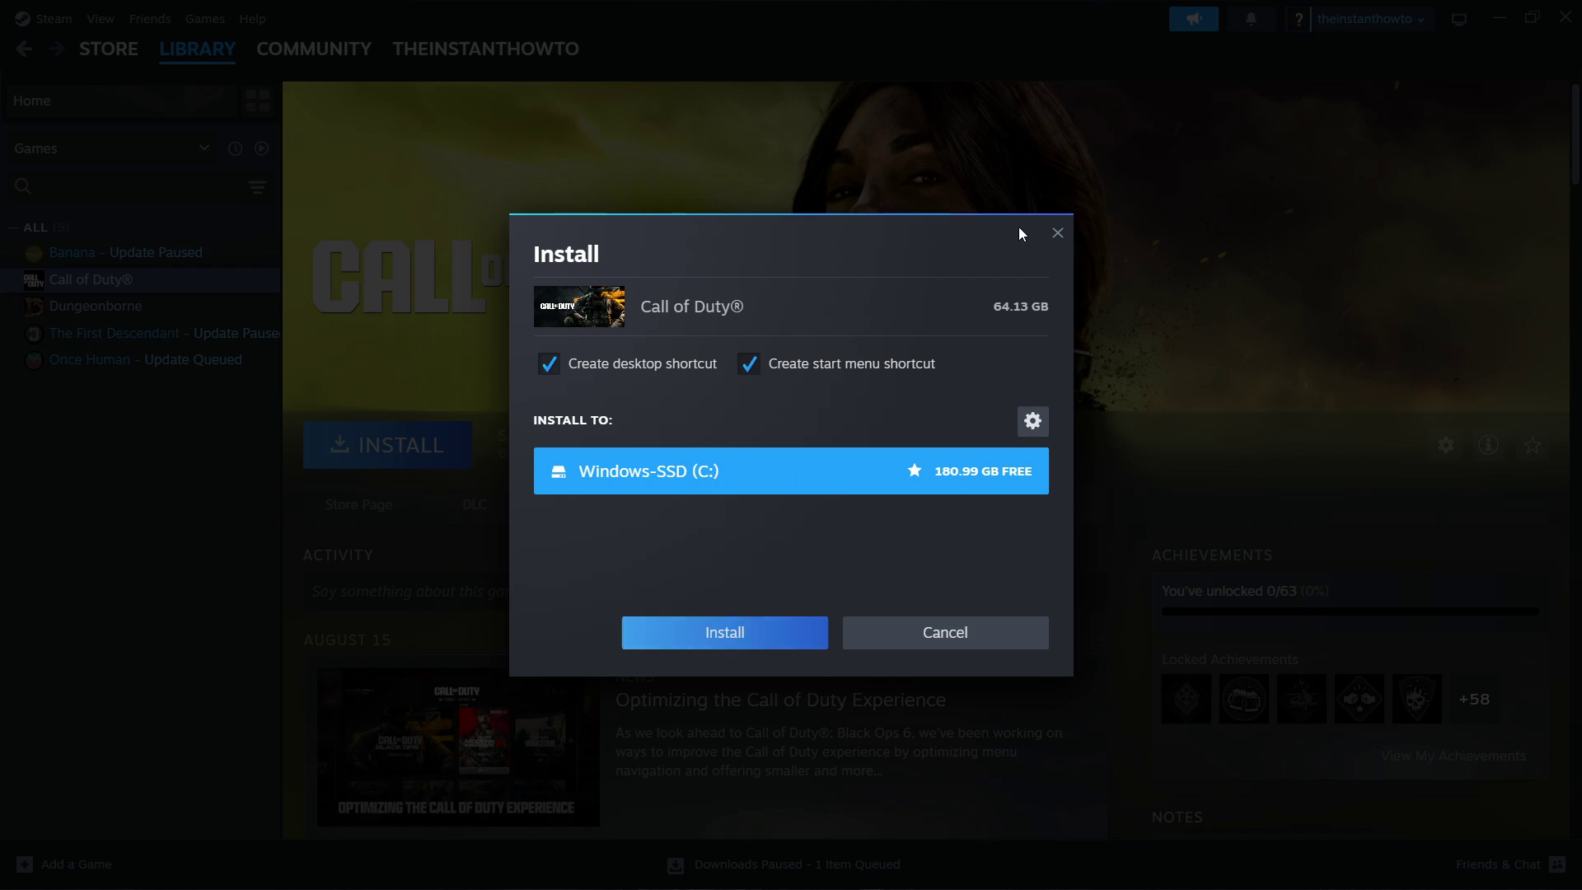
click(1058, 233)
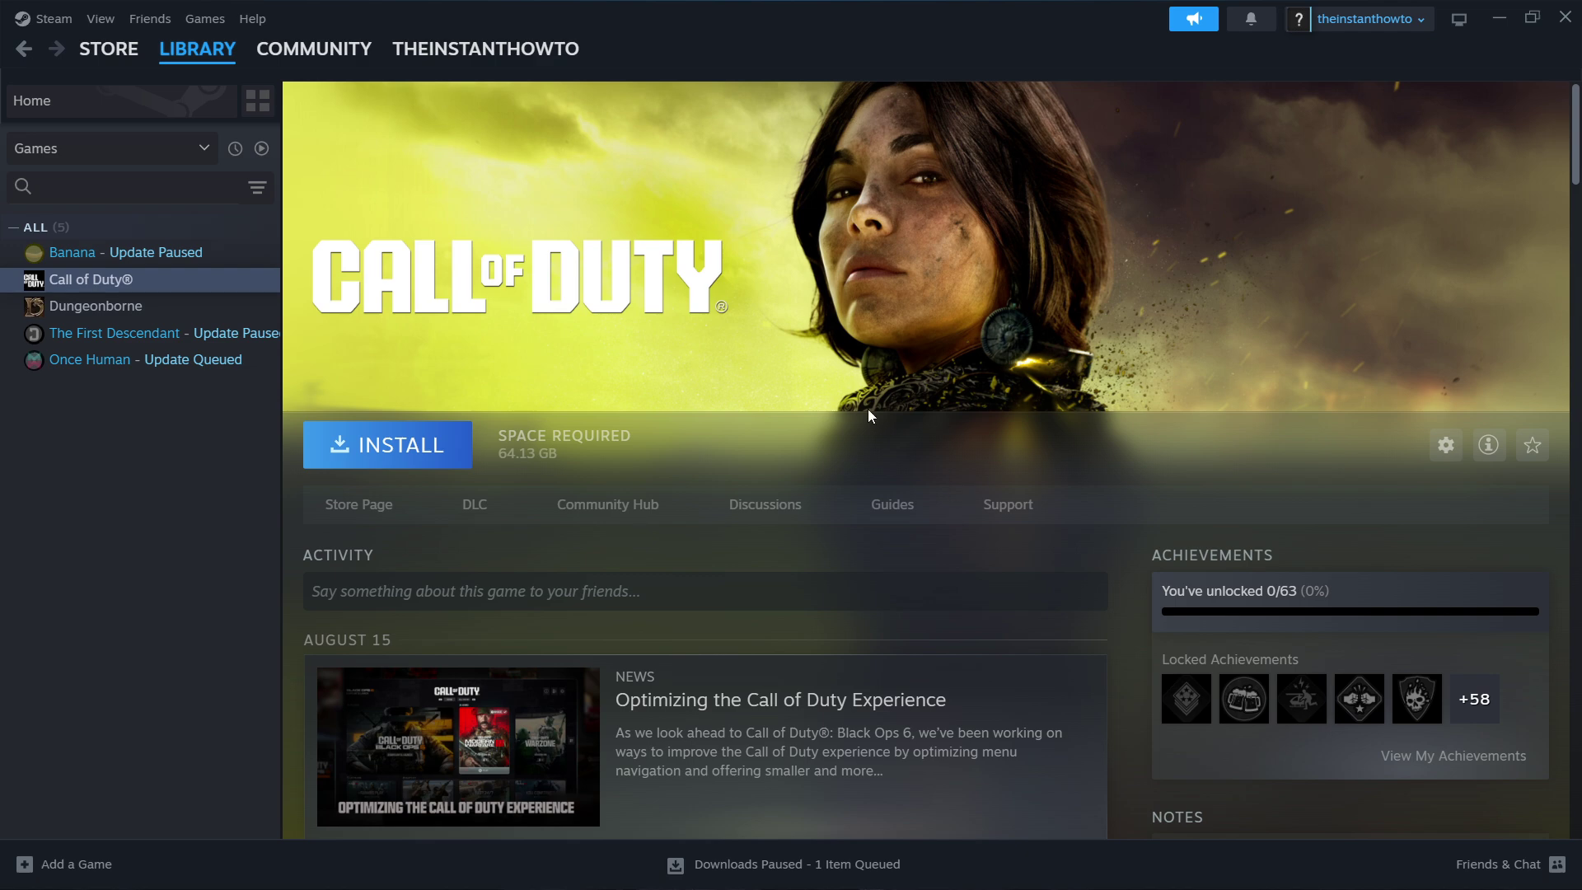